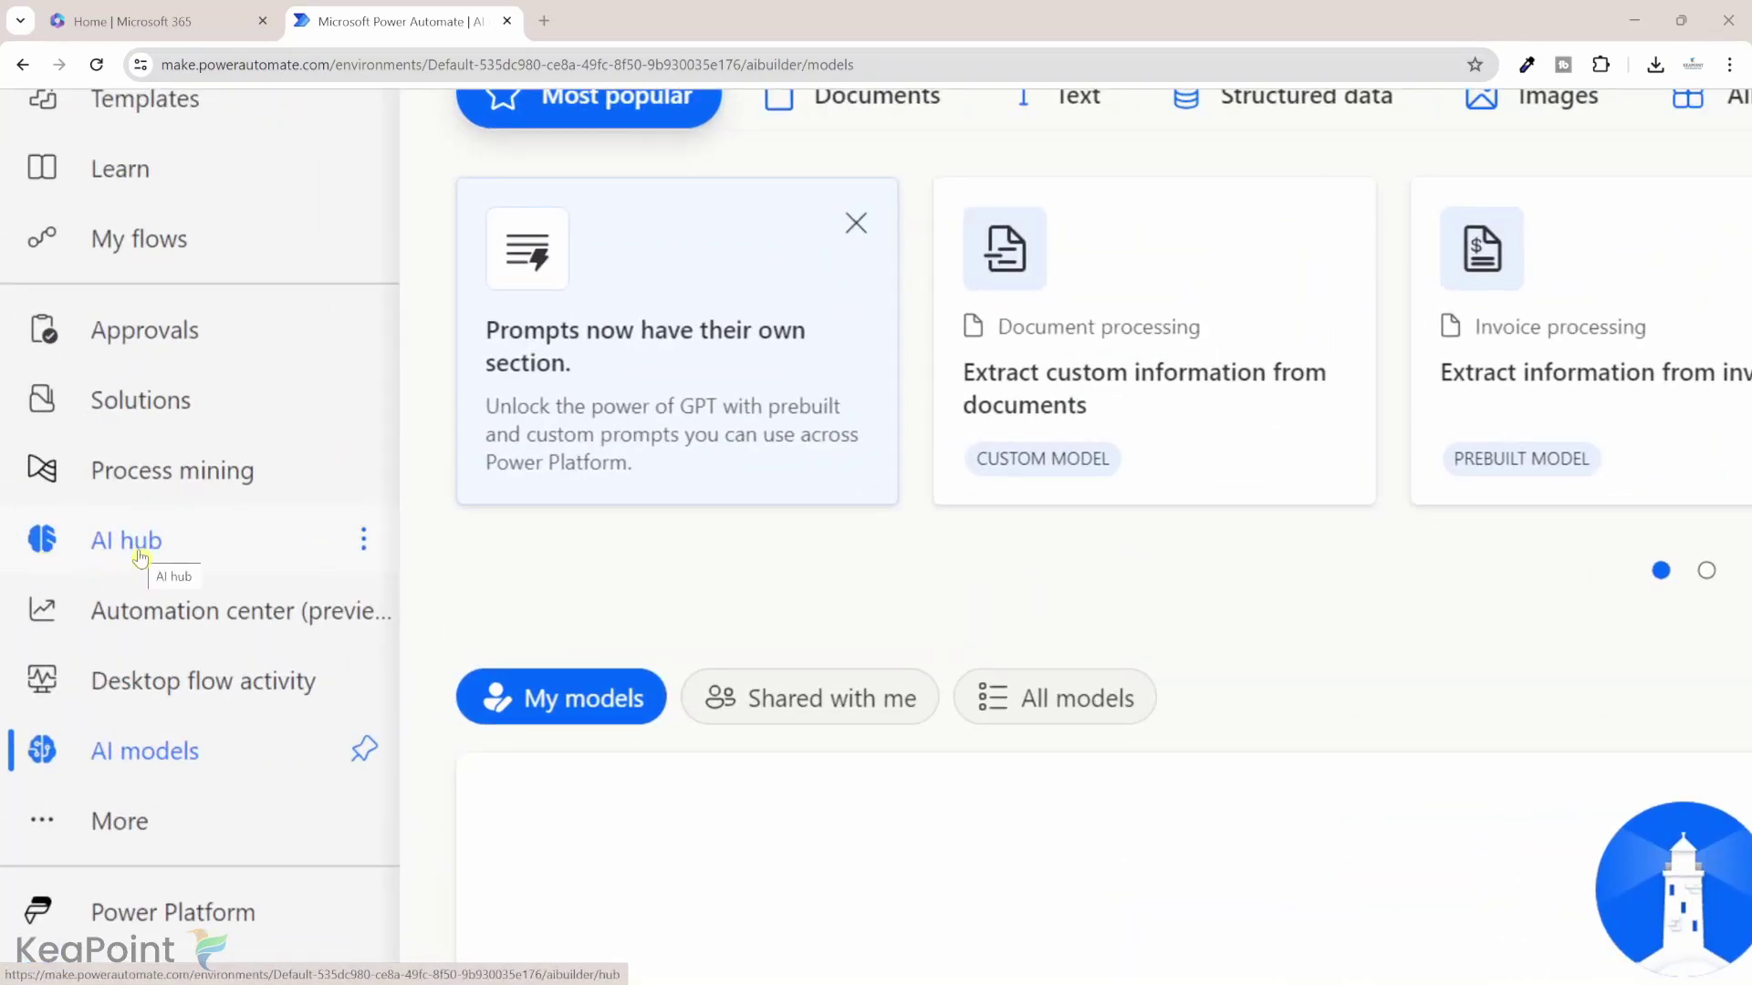
left_click(138, 556)
scroll(606, 489, "down", 1)
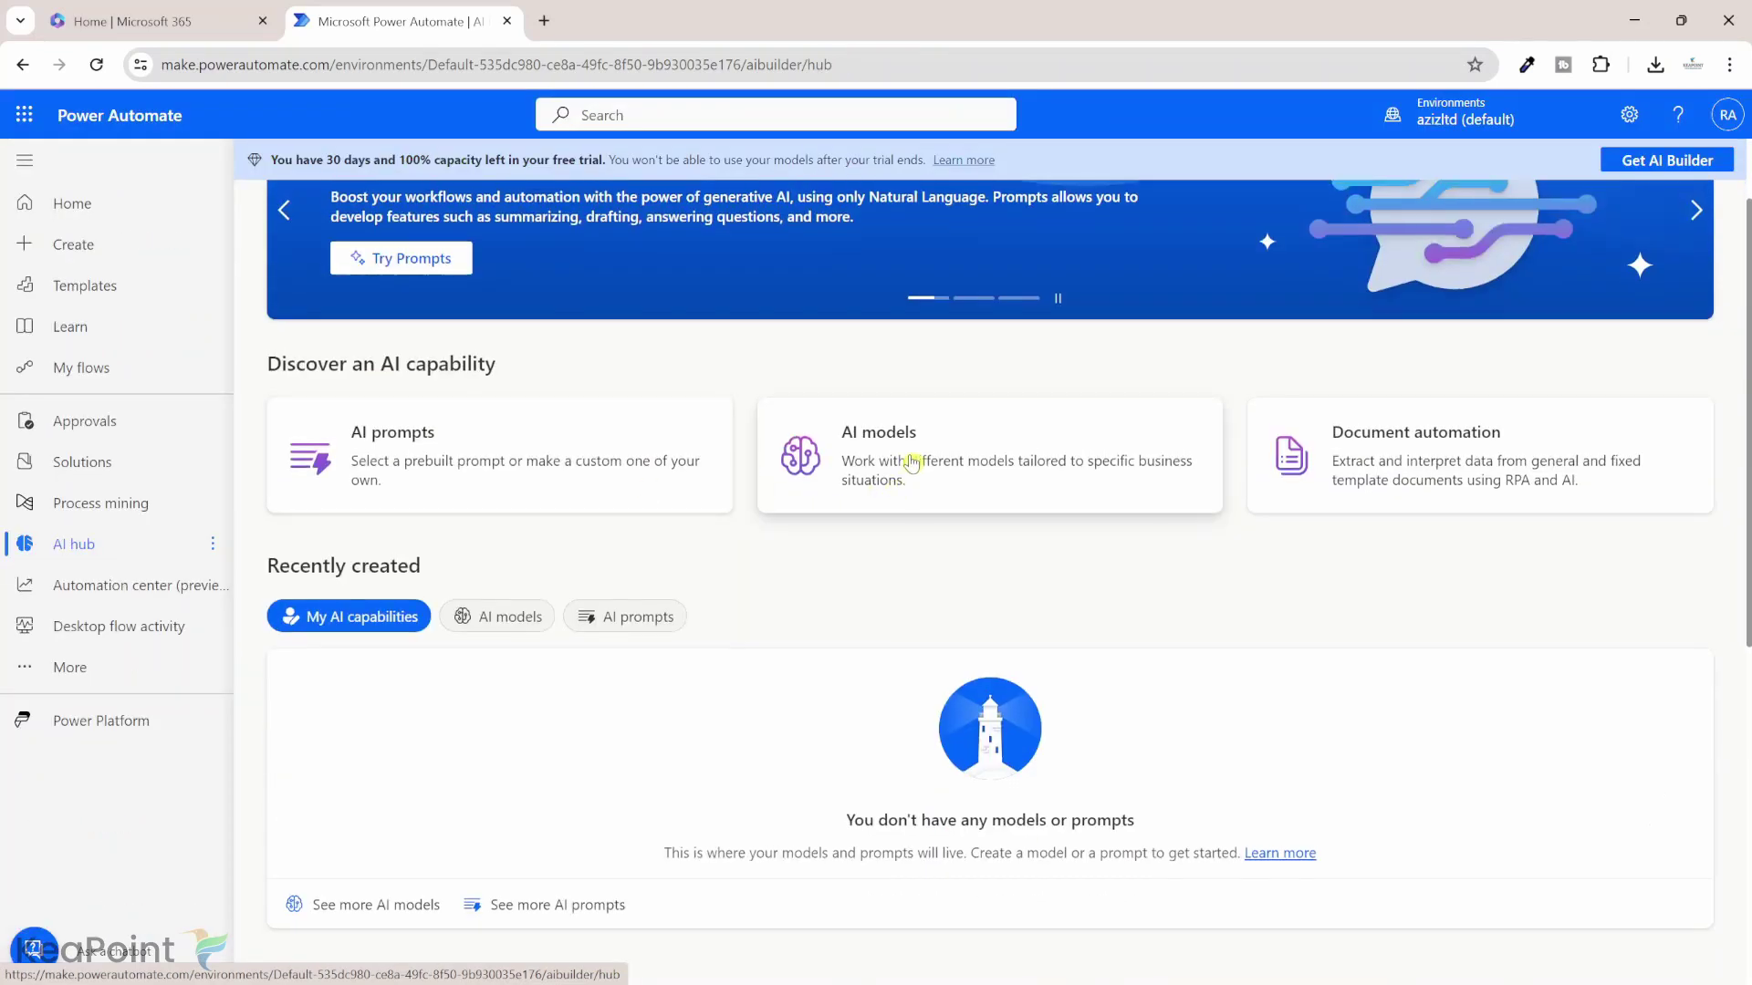
left_click(911, 465)
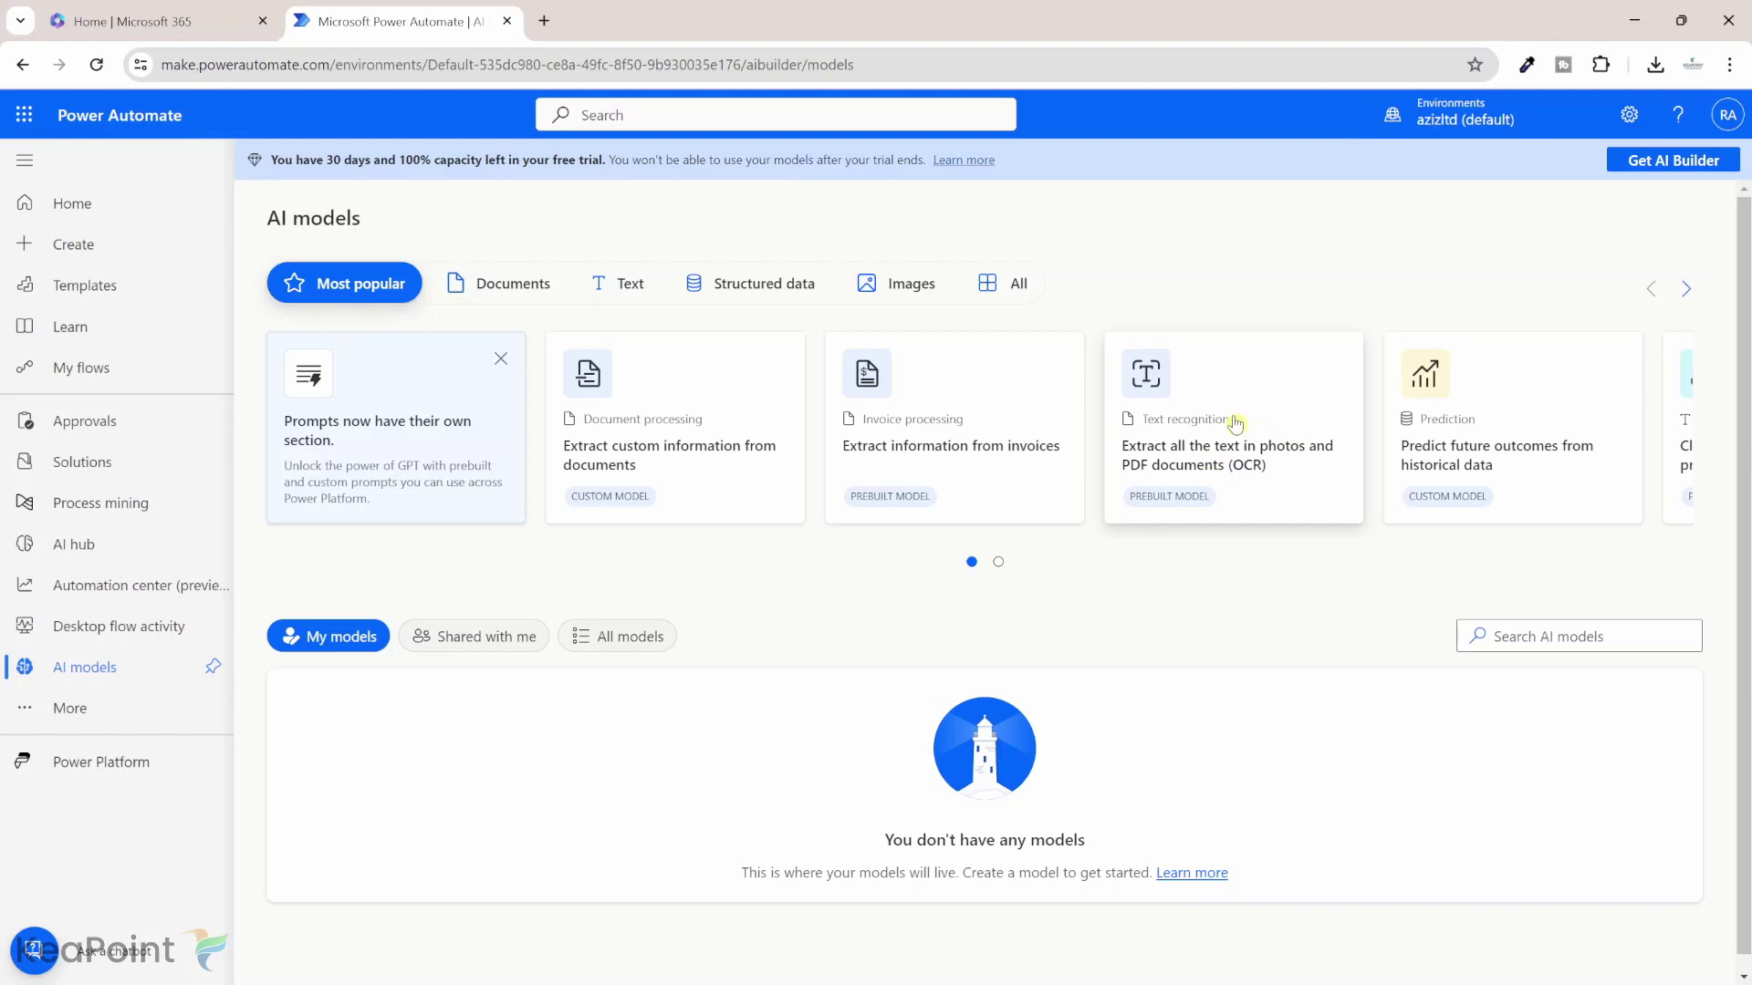
- Test the OCR text-recognition model on image 1 and bring up the Use prebuilt model options
left_click(1235, 423)
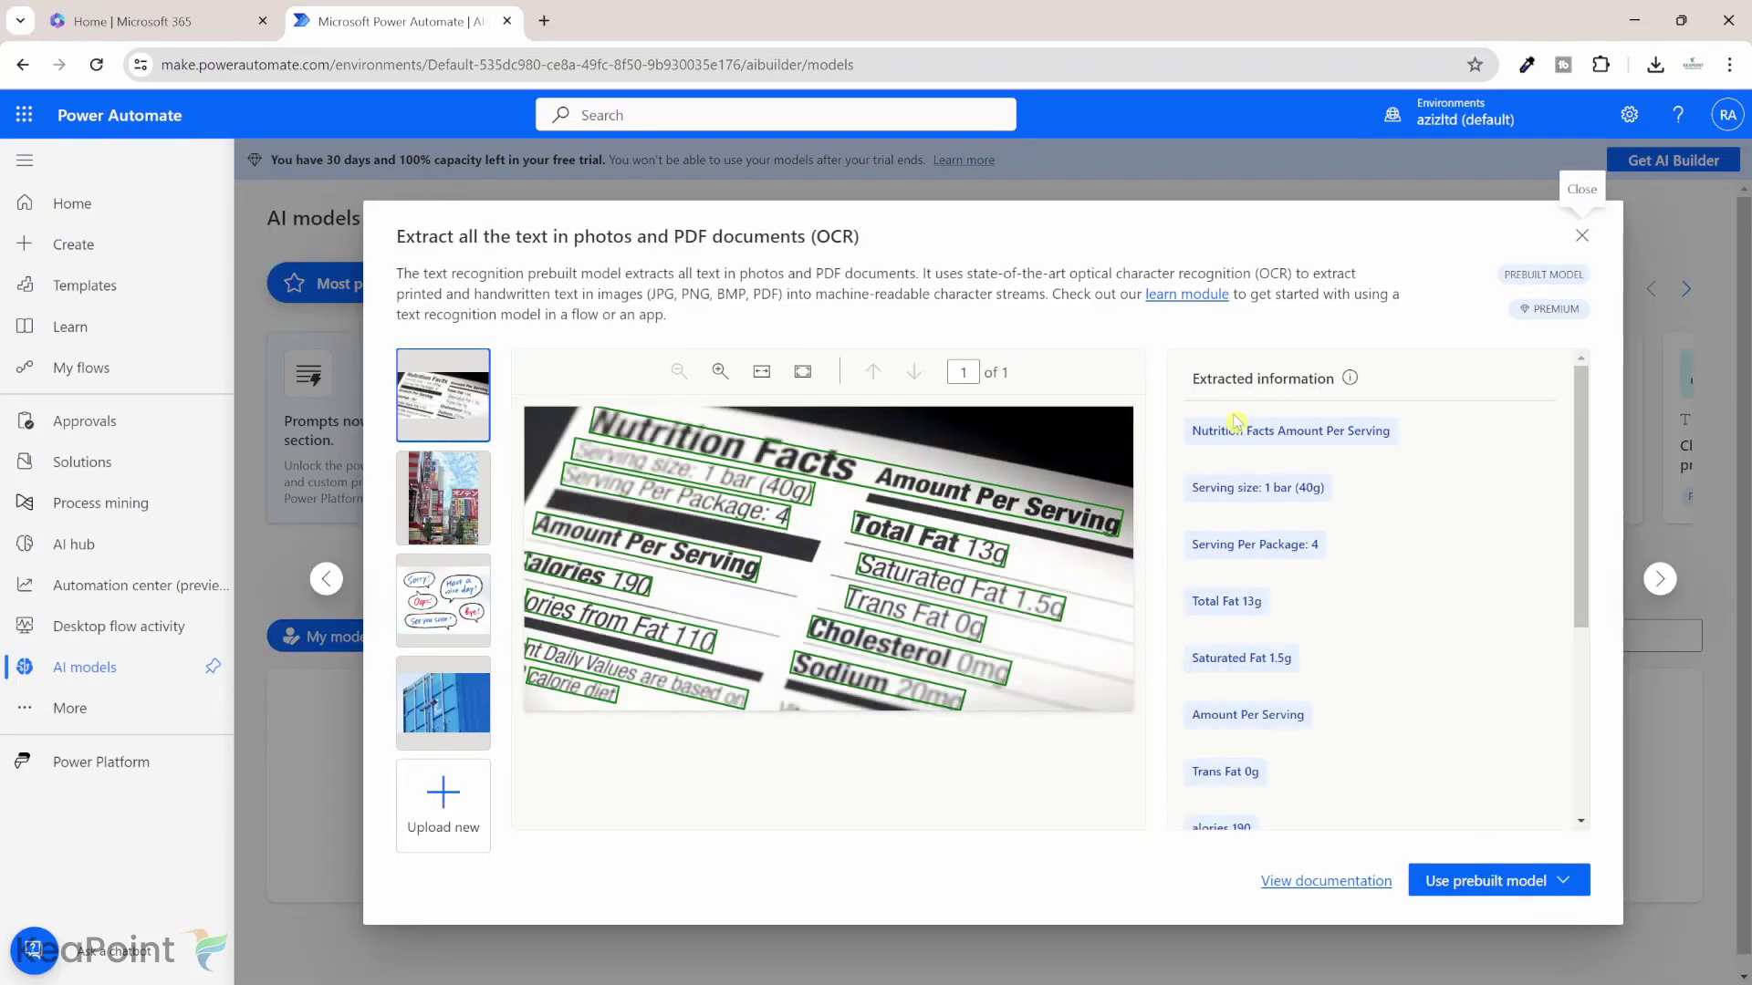
left_click(445, 797)
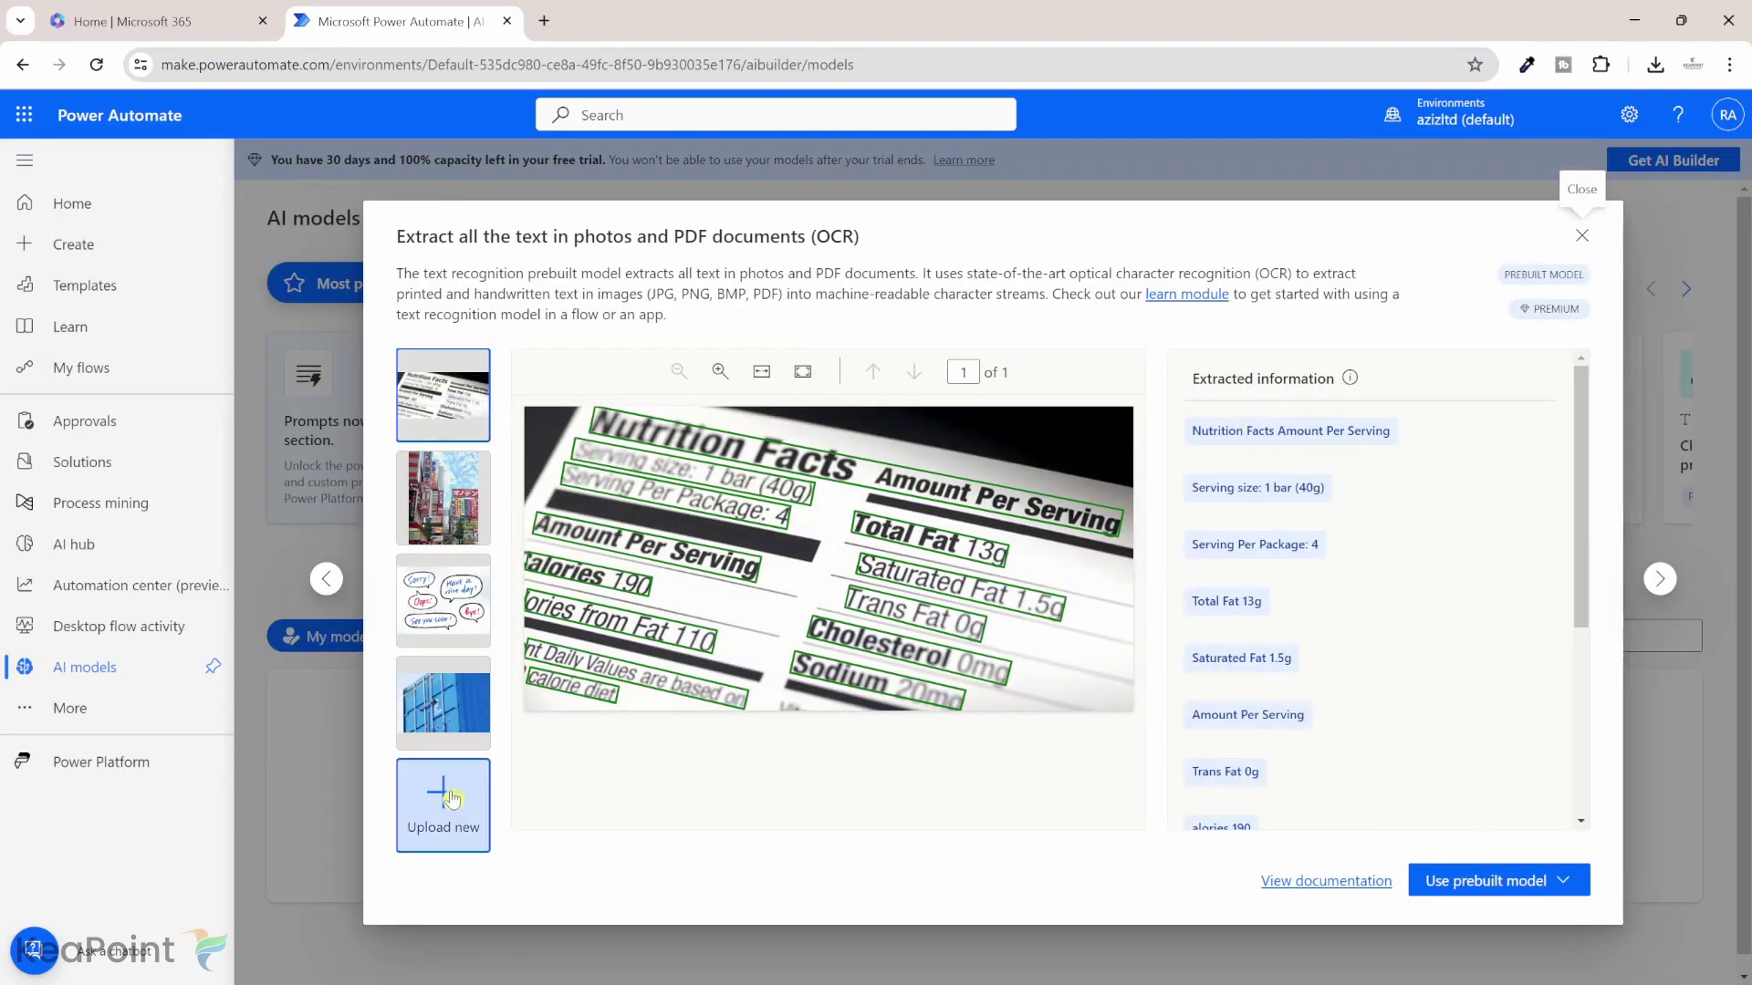
left_click(838, 721)
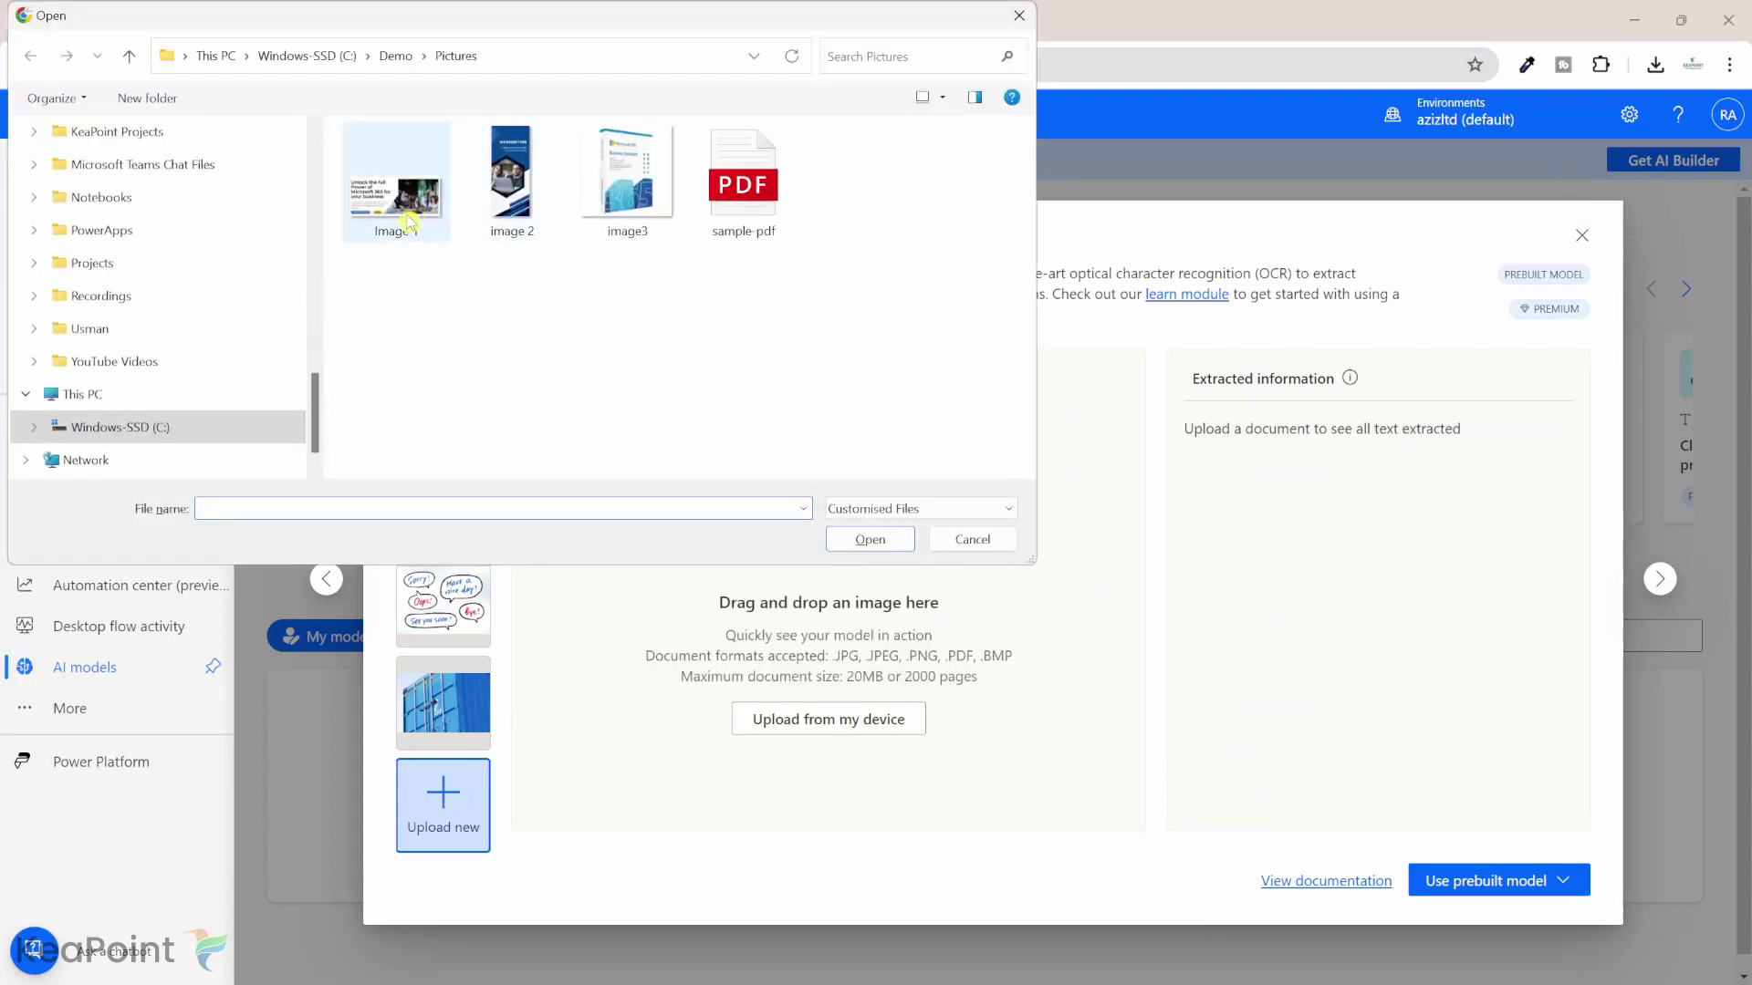
double_click(409, 220)
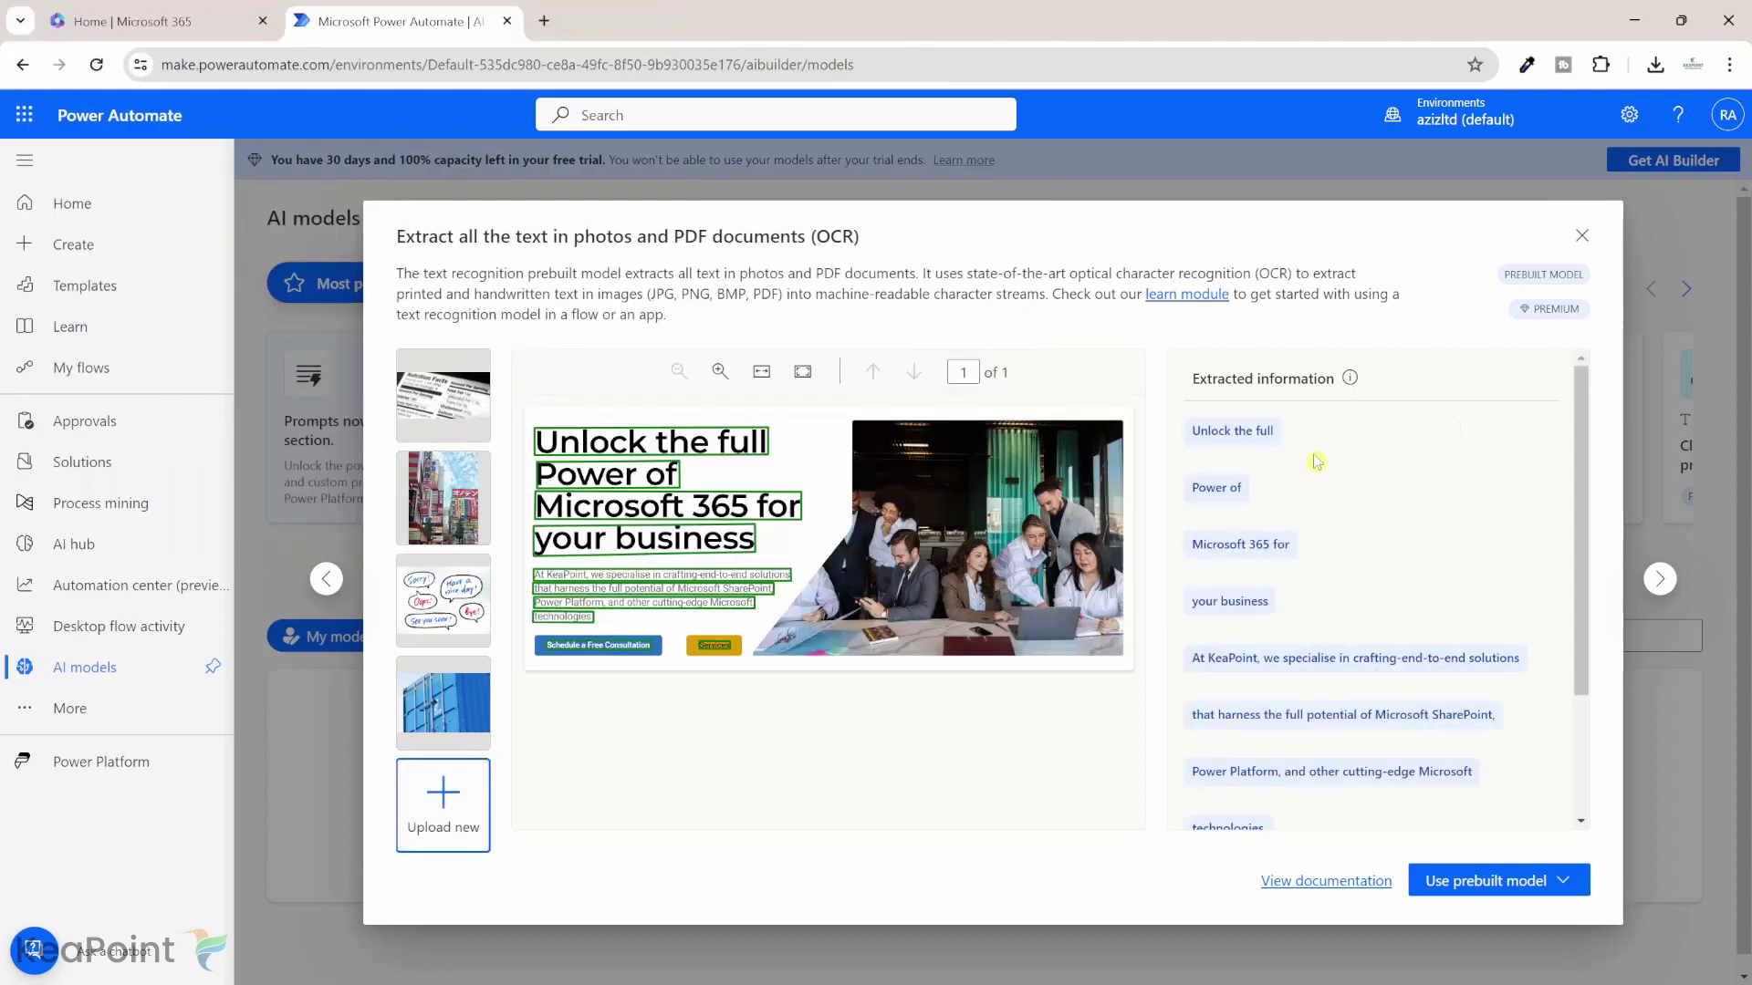
scroll(1251, 591, "down", 2)
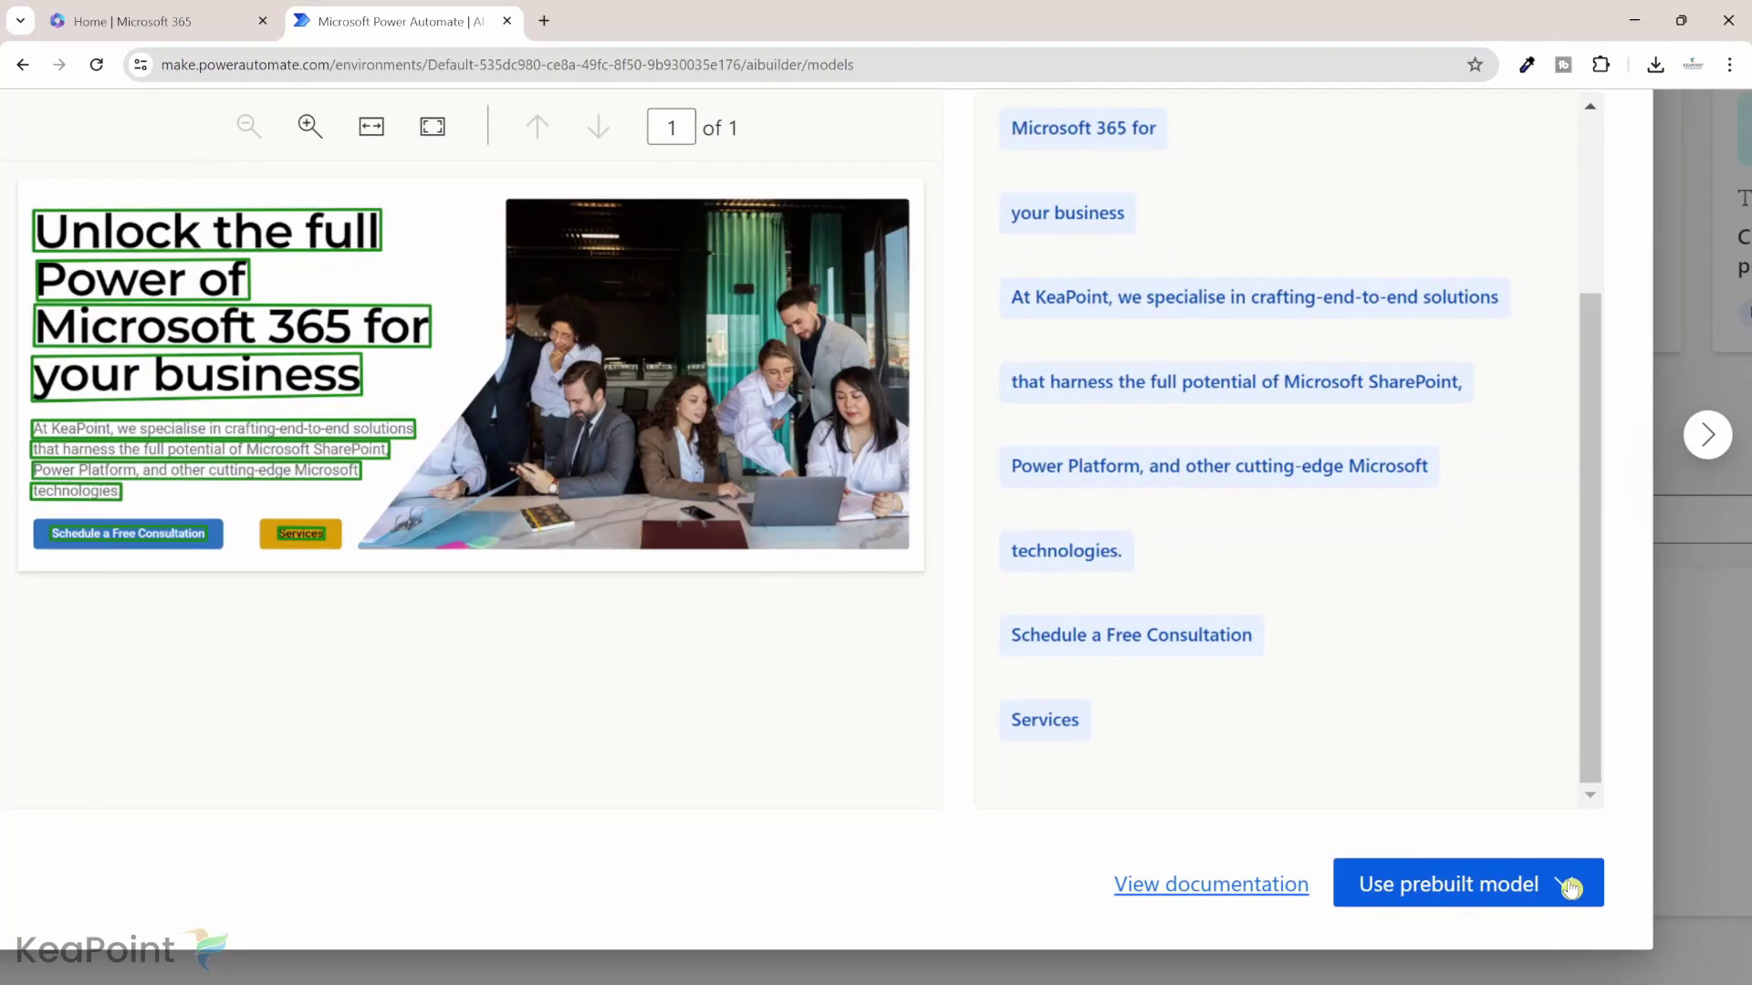
left_click(1570, 888)
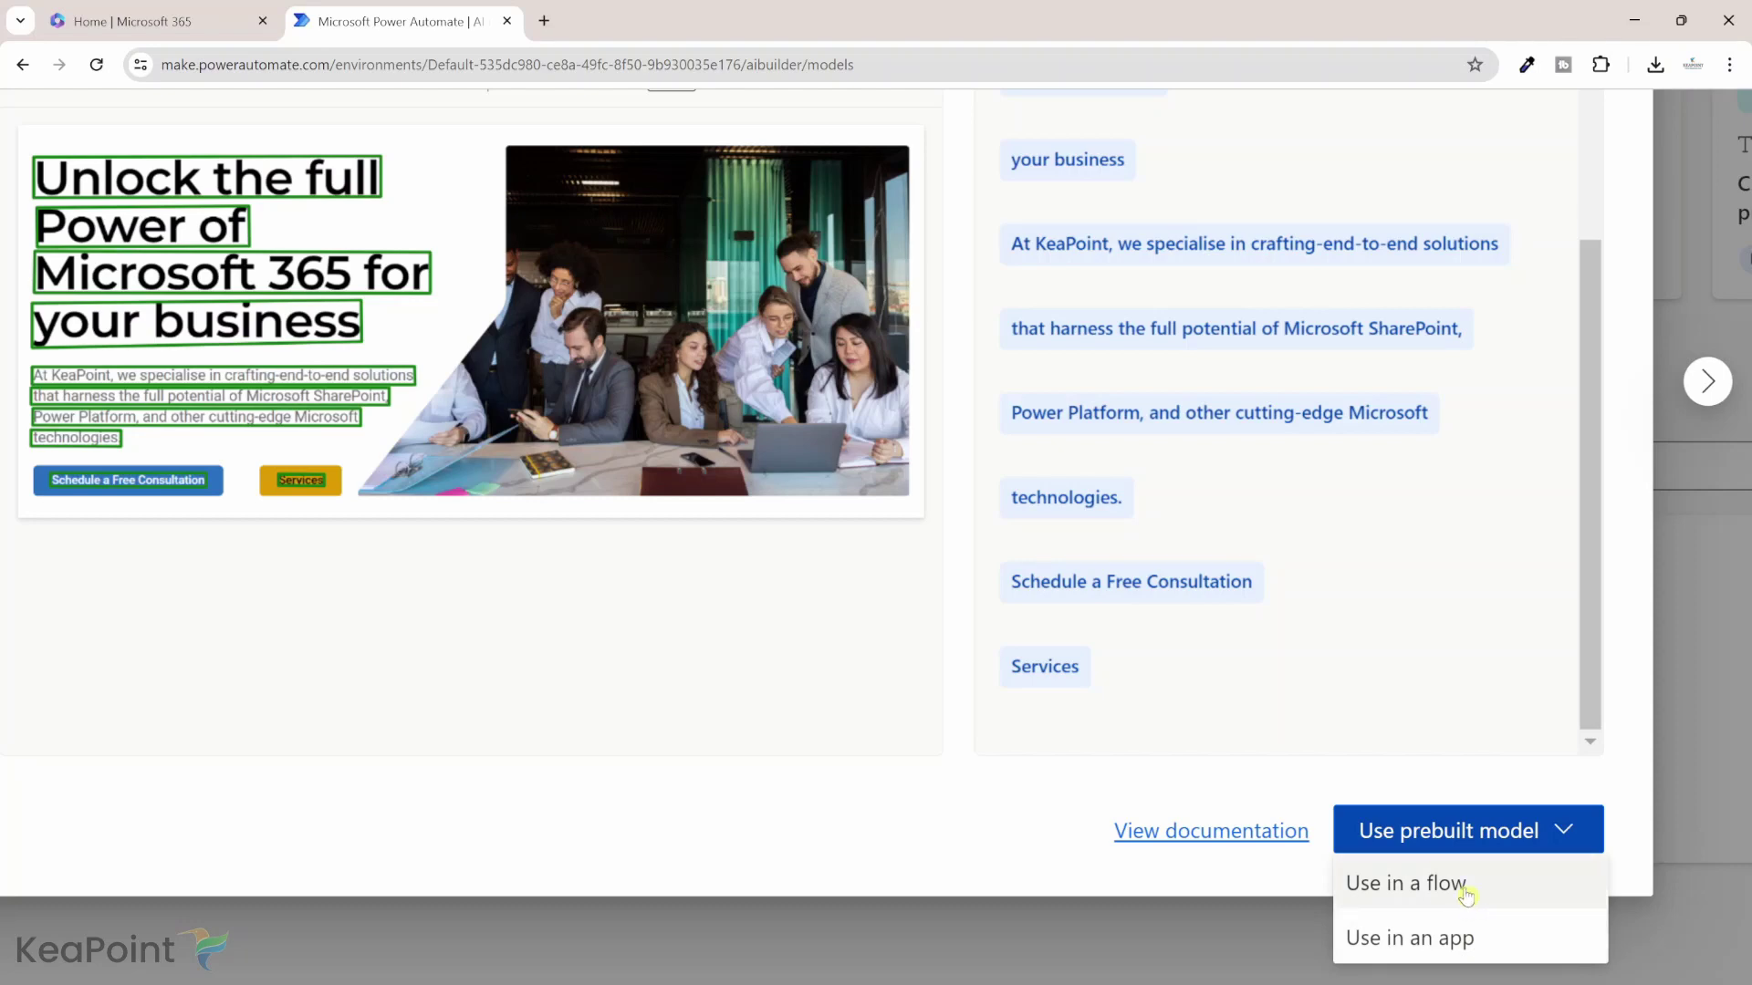
- Create a flow from the text-recognition template, accepting the Dataverse, Office 365 Users and Outlook connections
left_click(1463, 885)
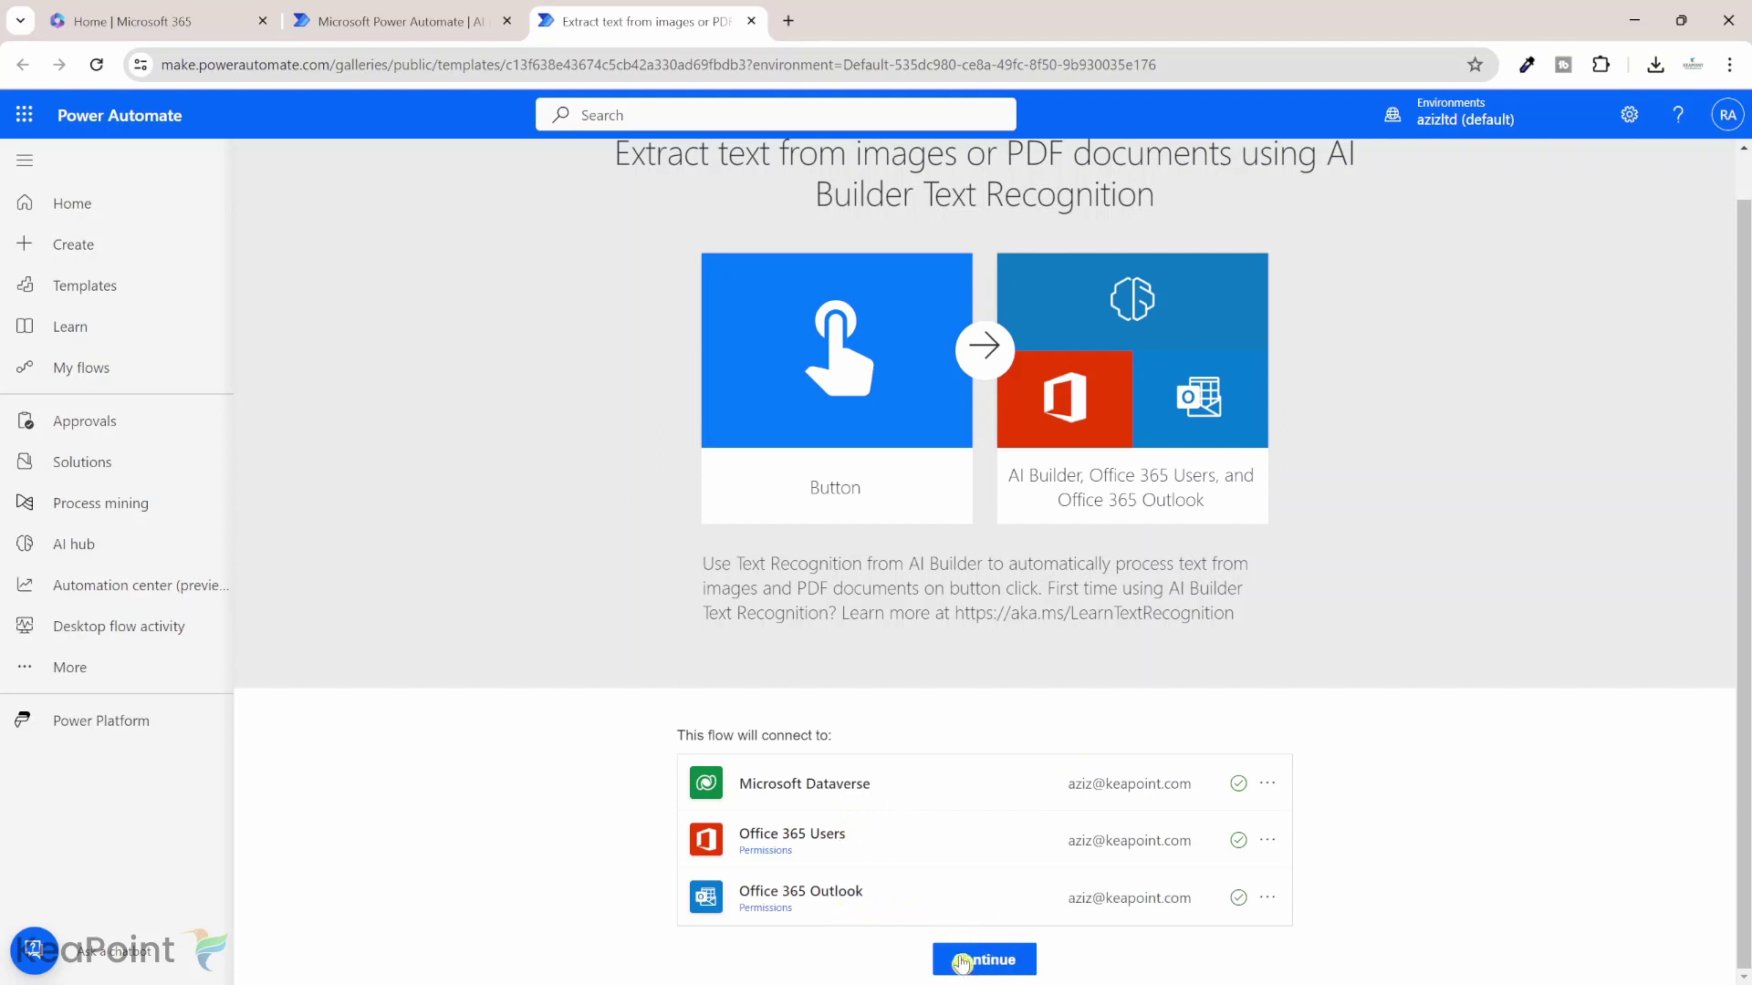
left_click(962, 961)
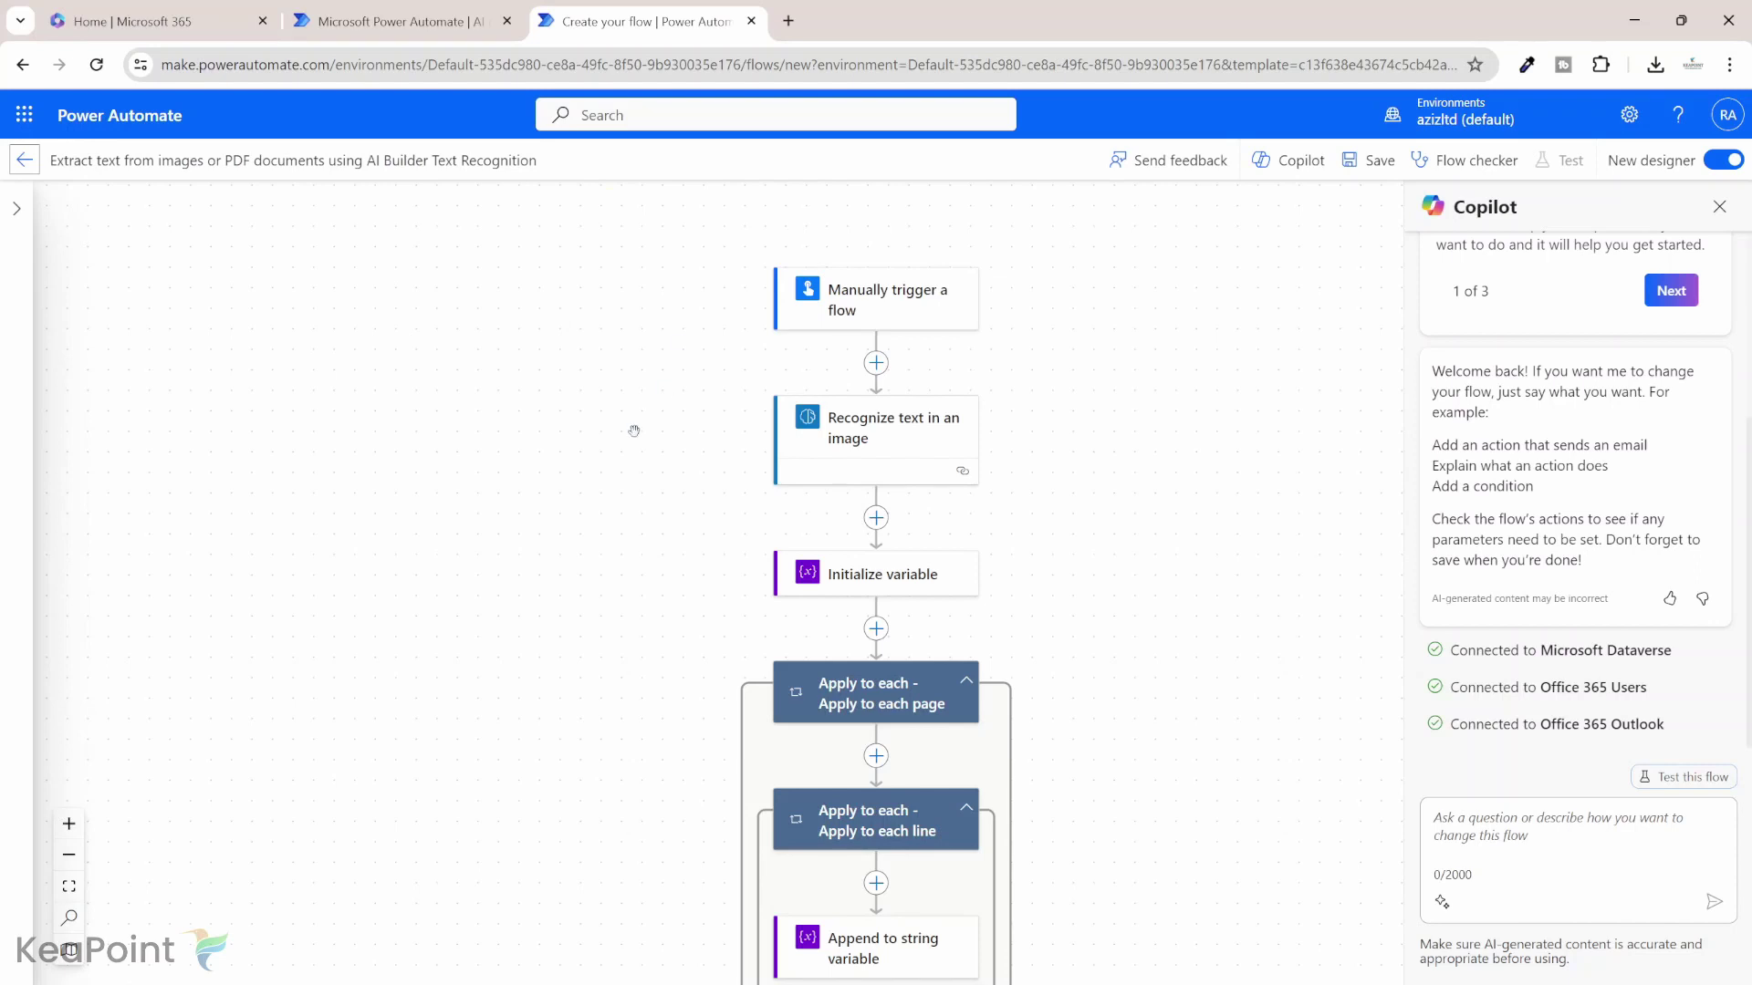
scroll(634, 431, "down", 1)
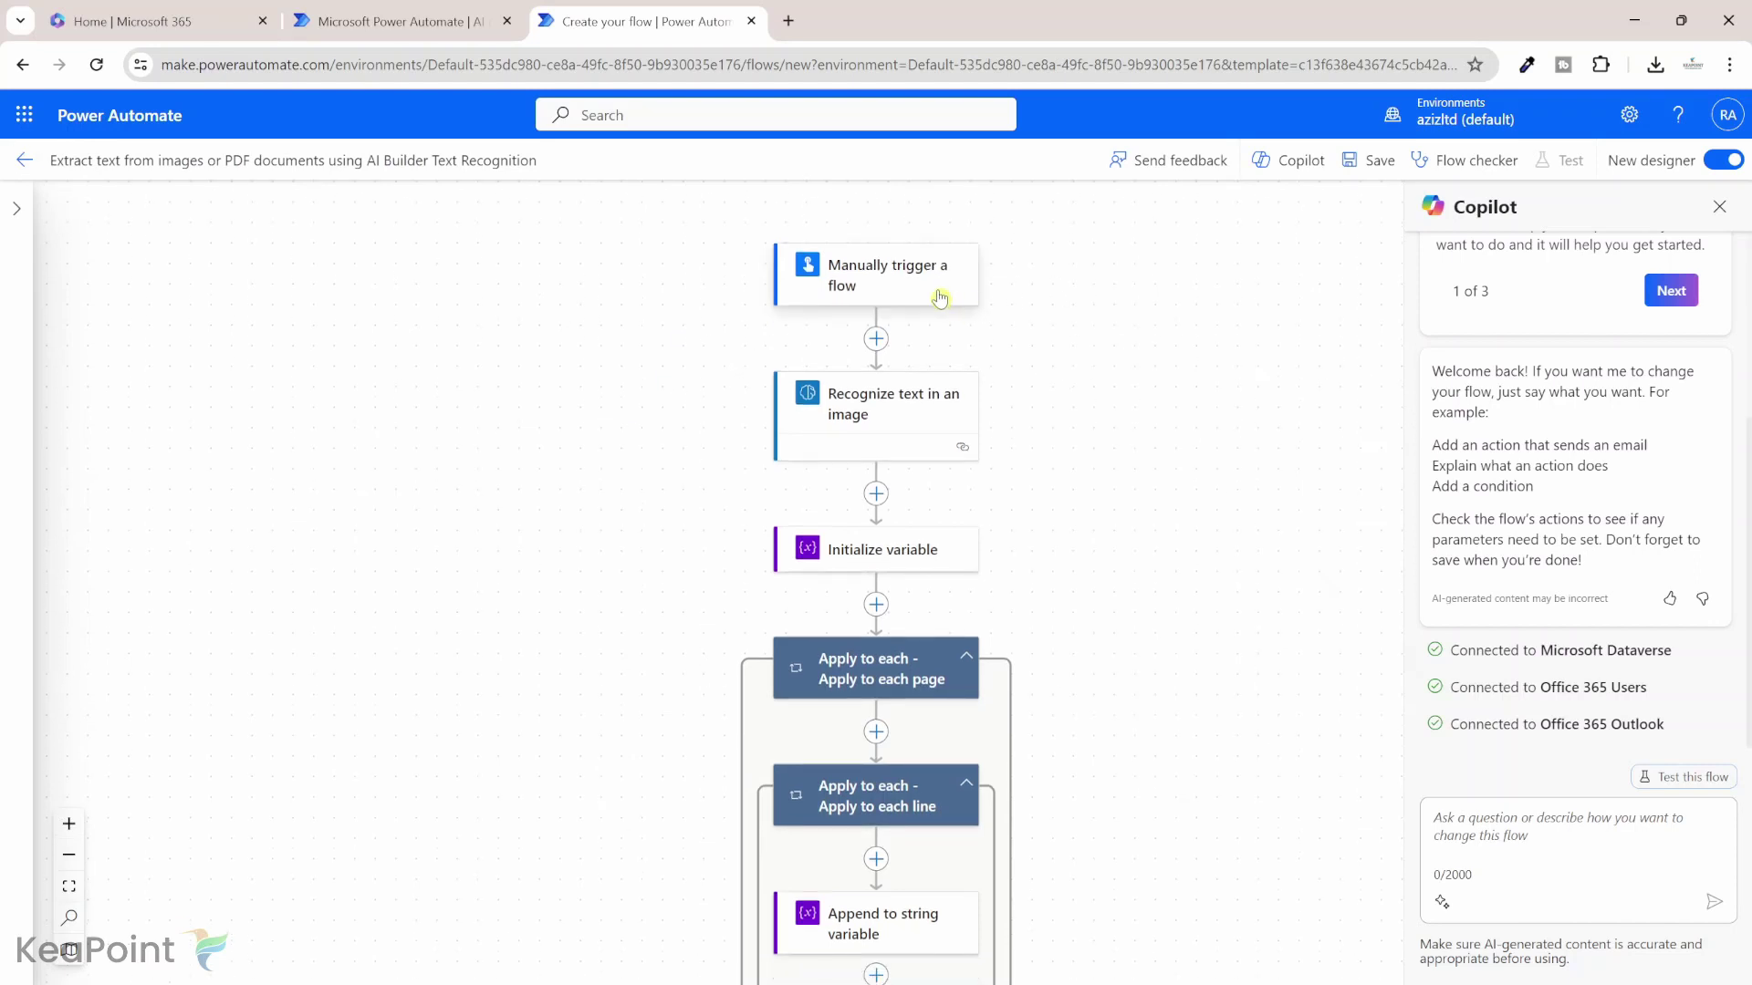
- Review the parameters of the Recognize text in an image and Initialize variable steps
left_click(921, 424)
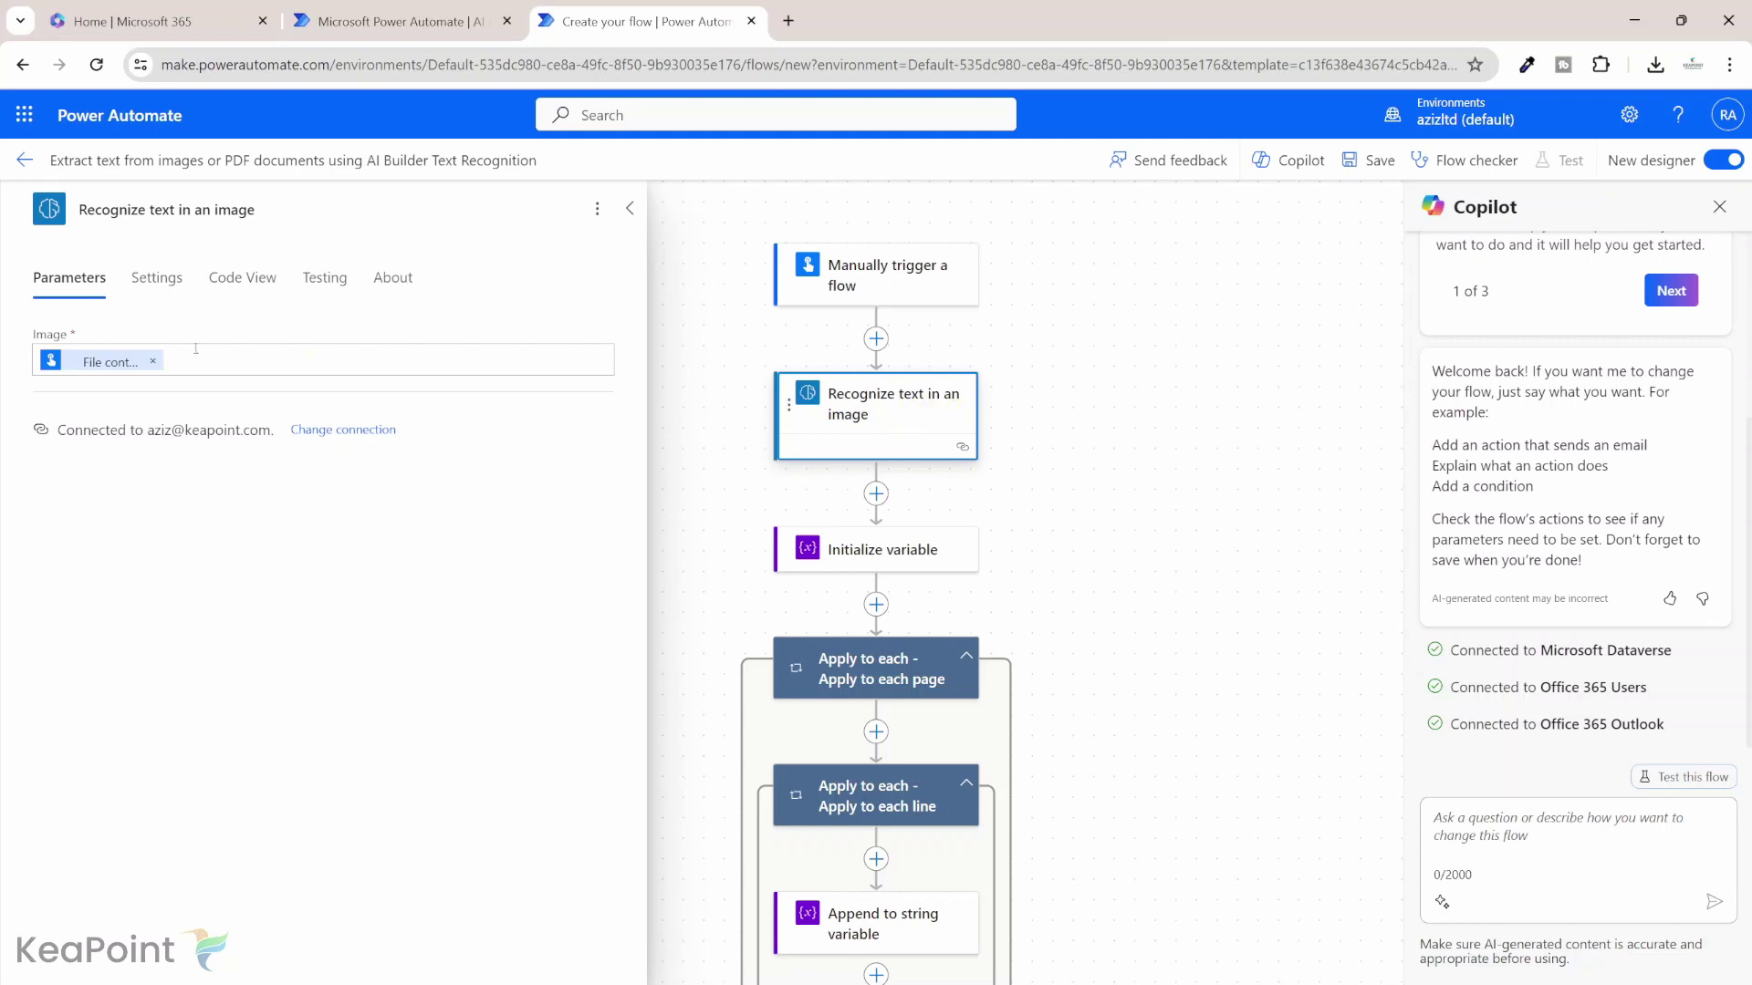
left_click(942, 562)
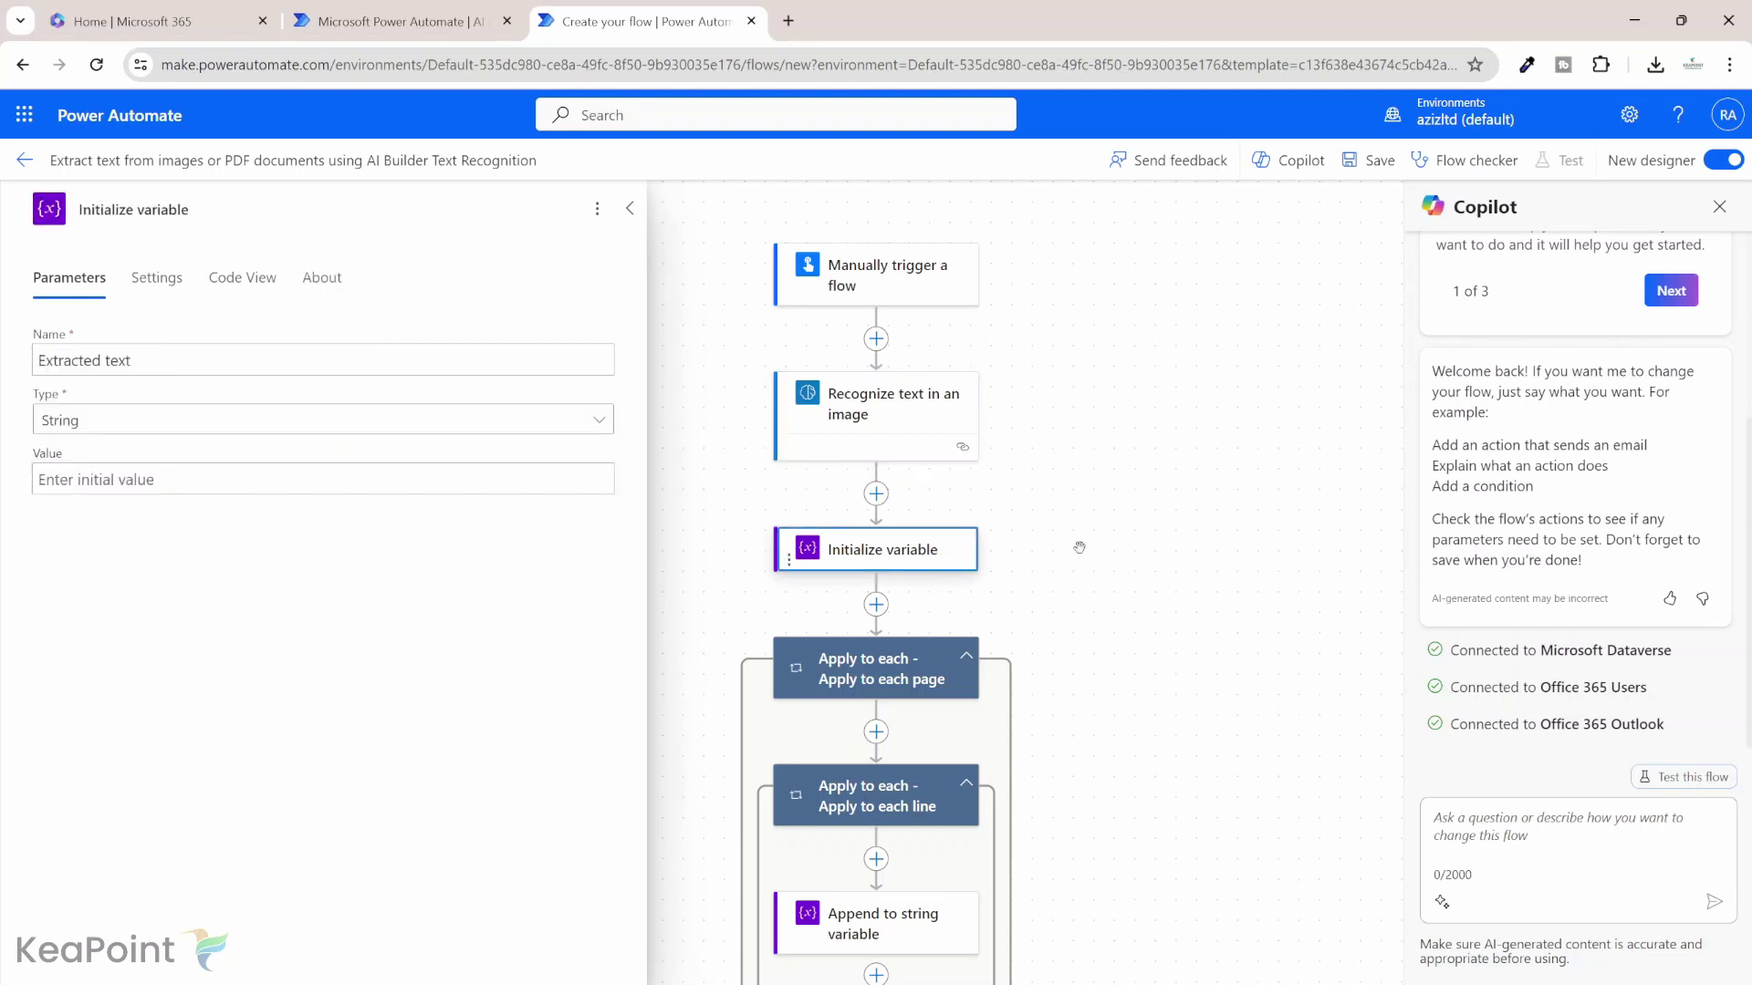
scroll(1081, 547, "down", 1)
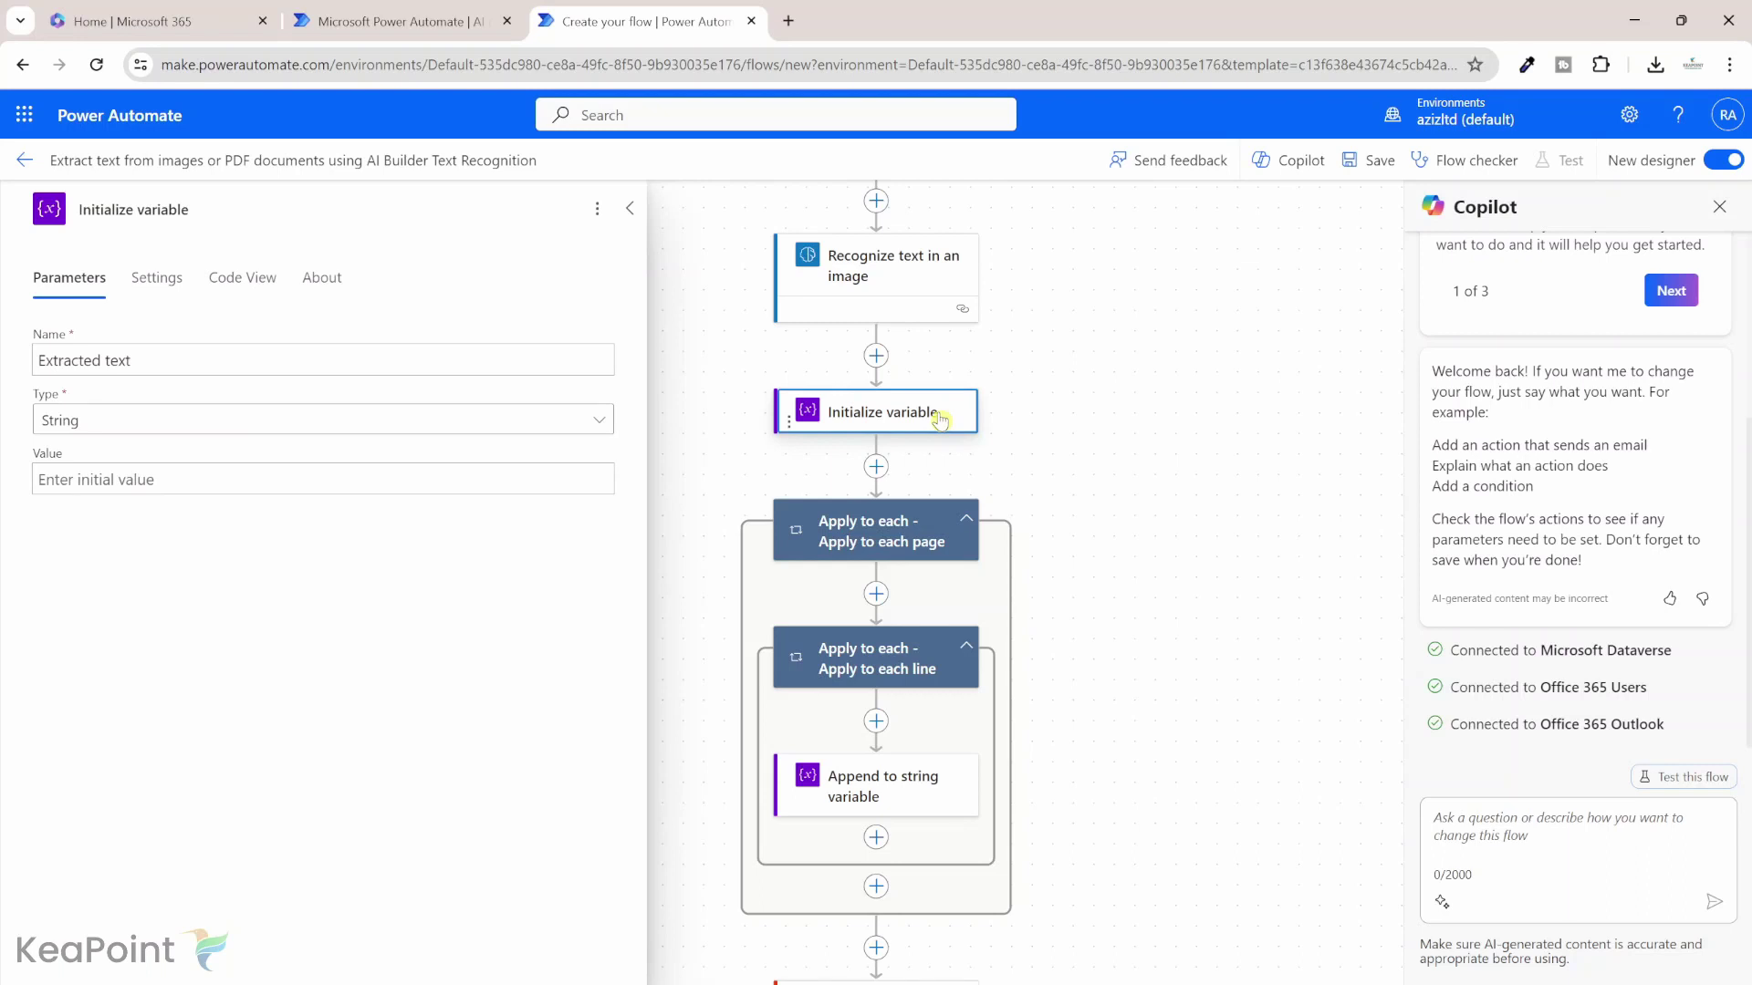
scroll(940, 420, "down", 1)
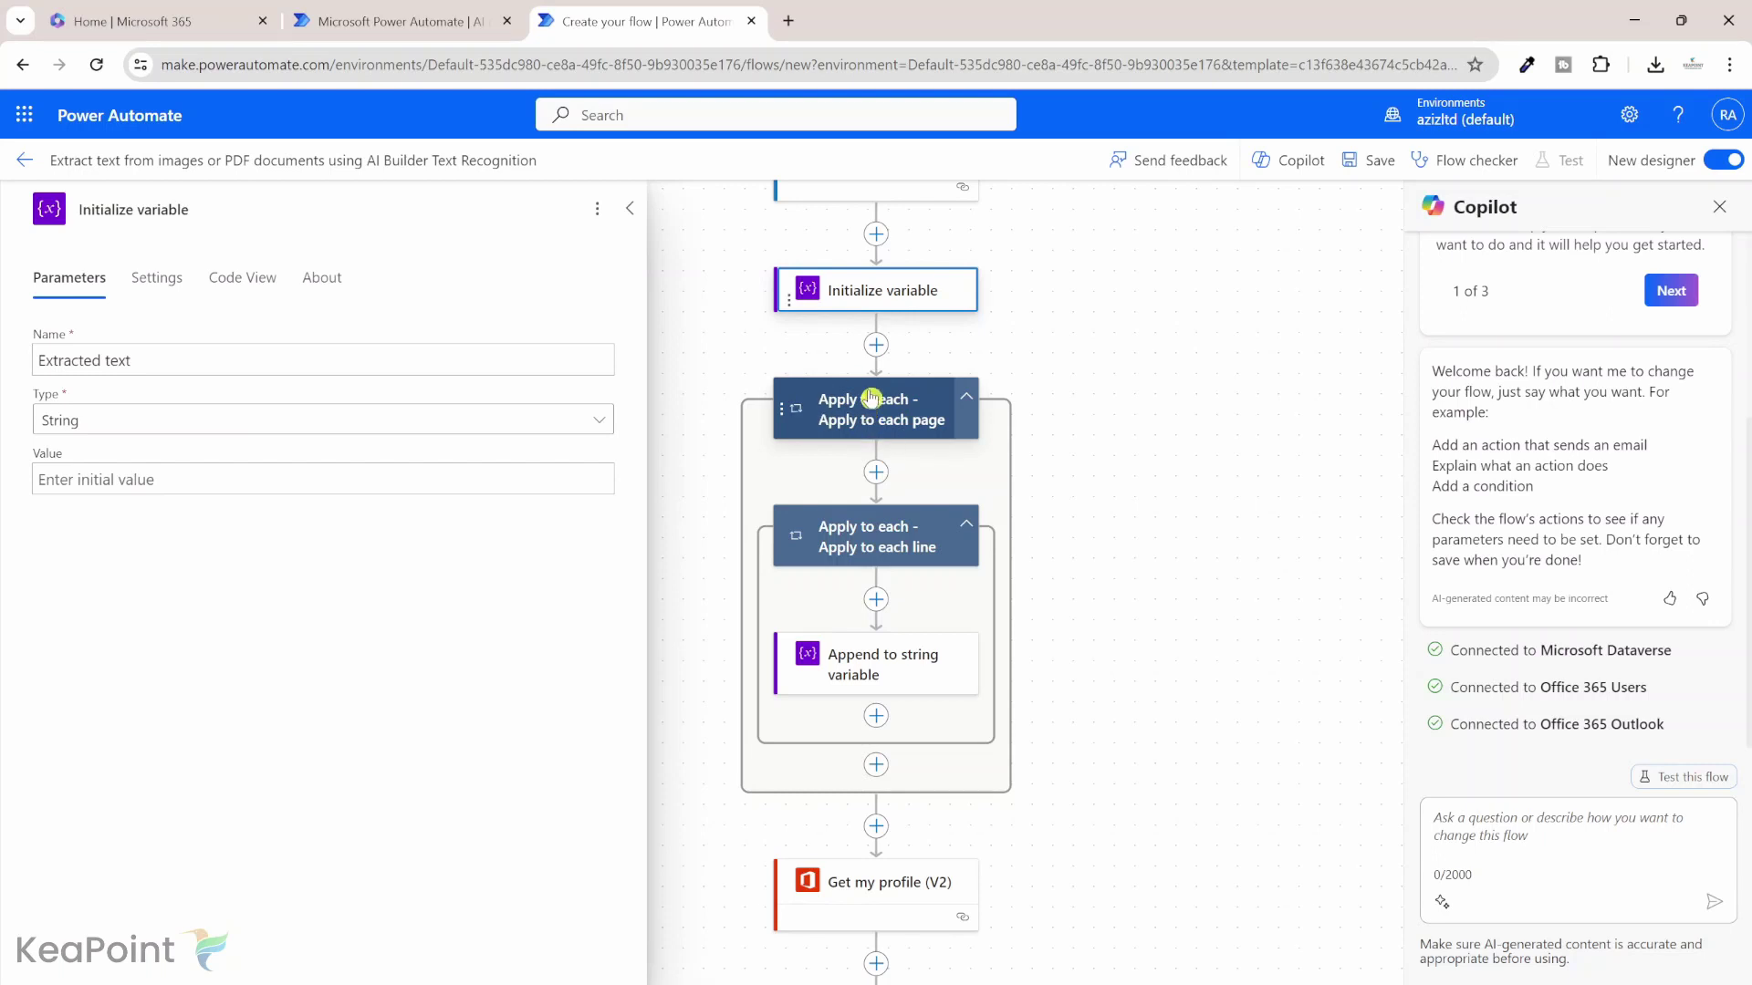
scroll(1067, 533, "down", 1)
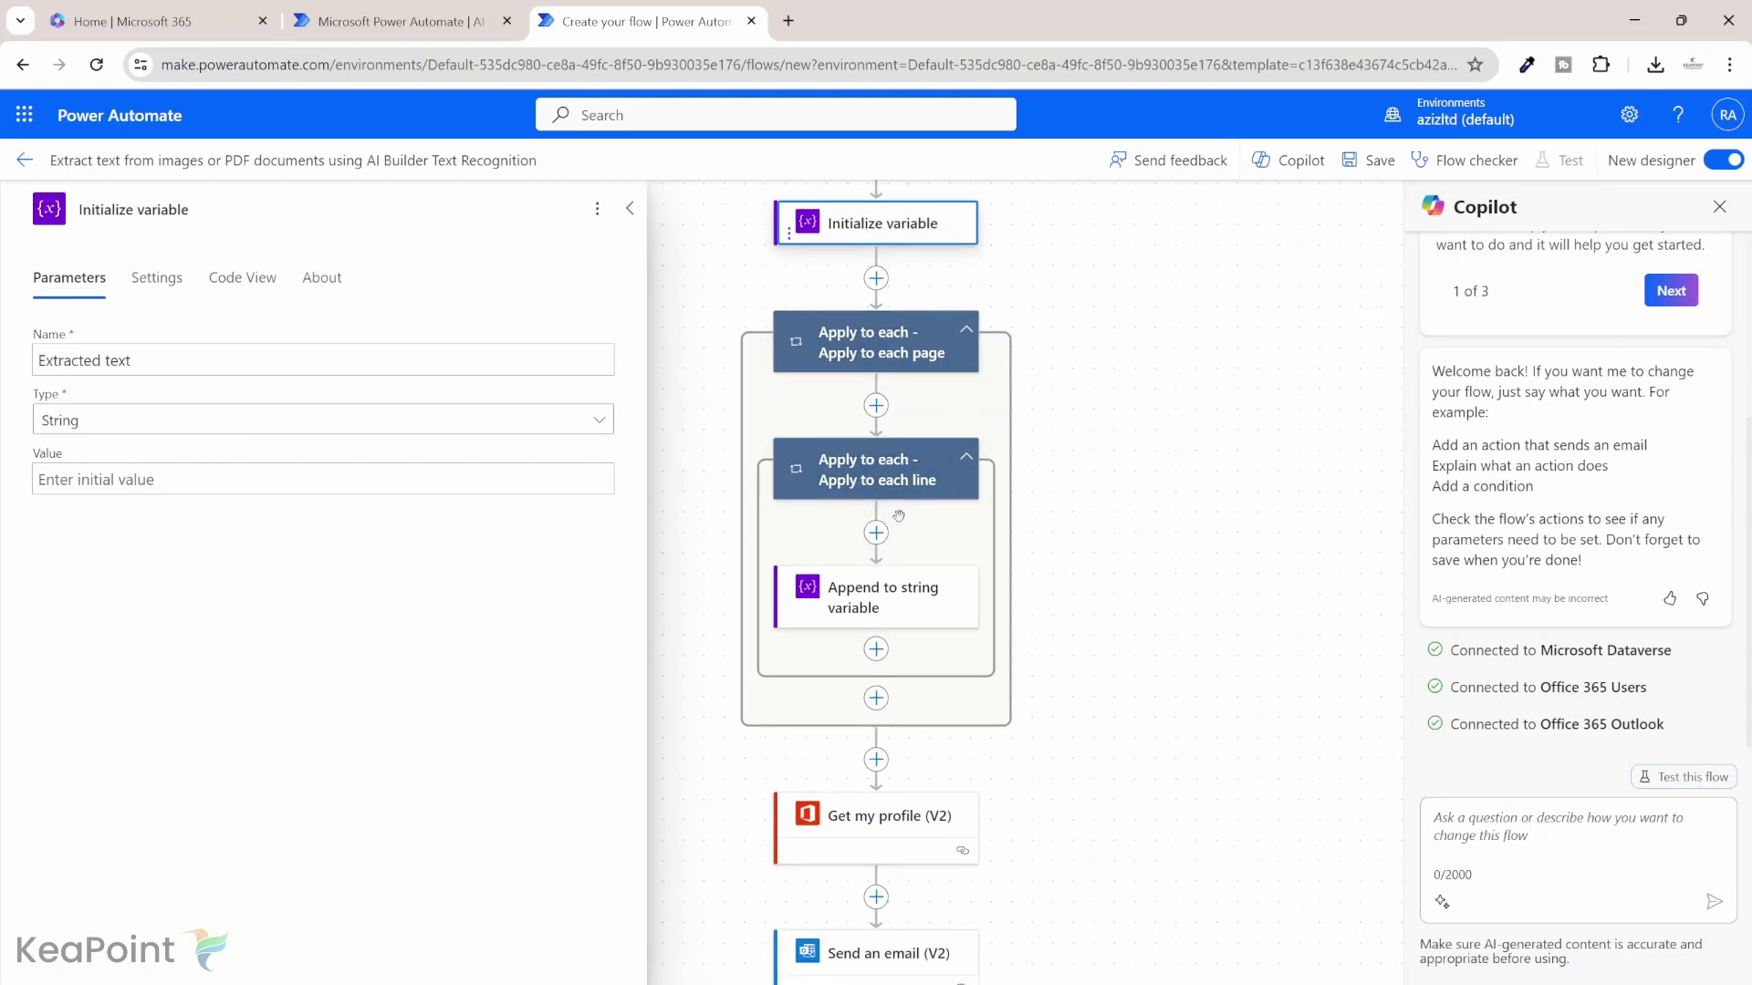
scroll(899, 517, "down", 1)
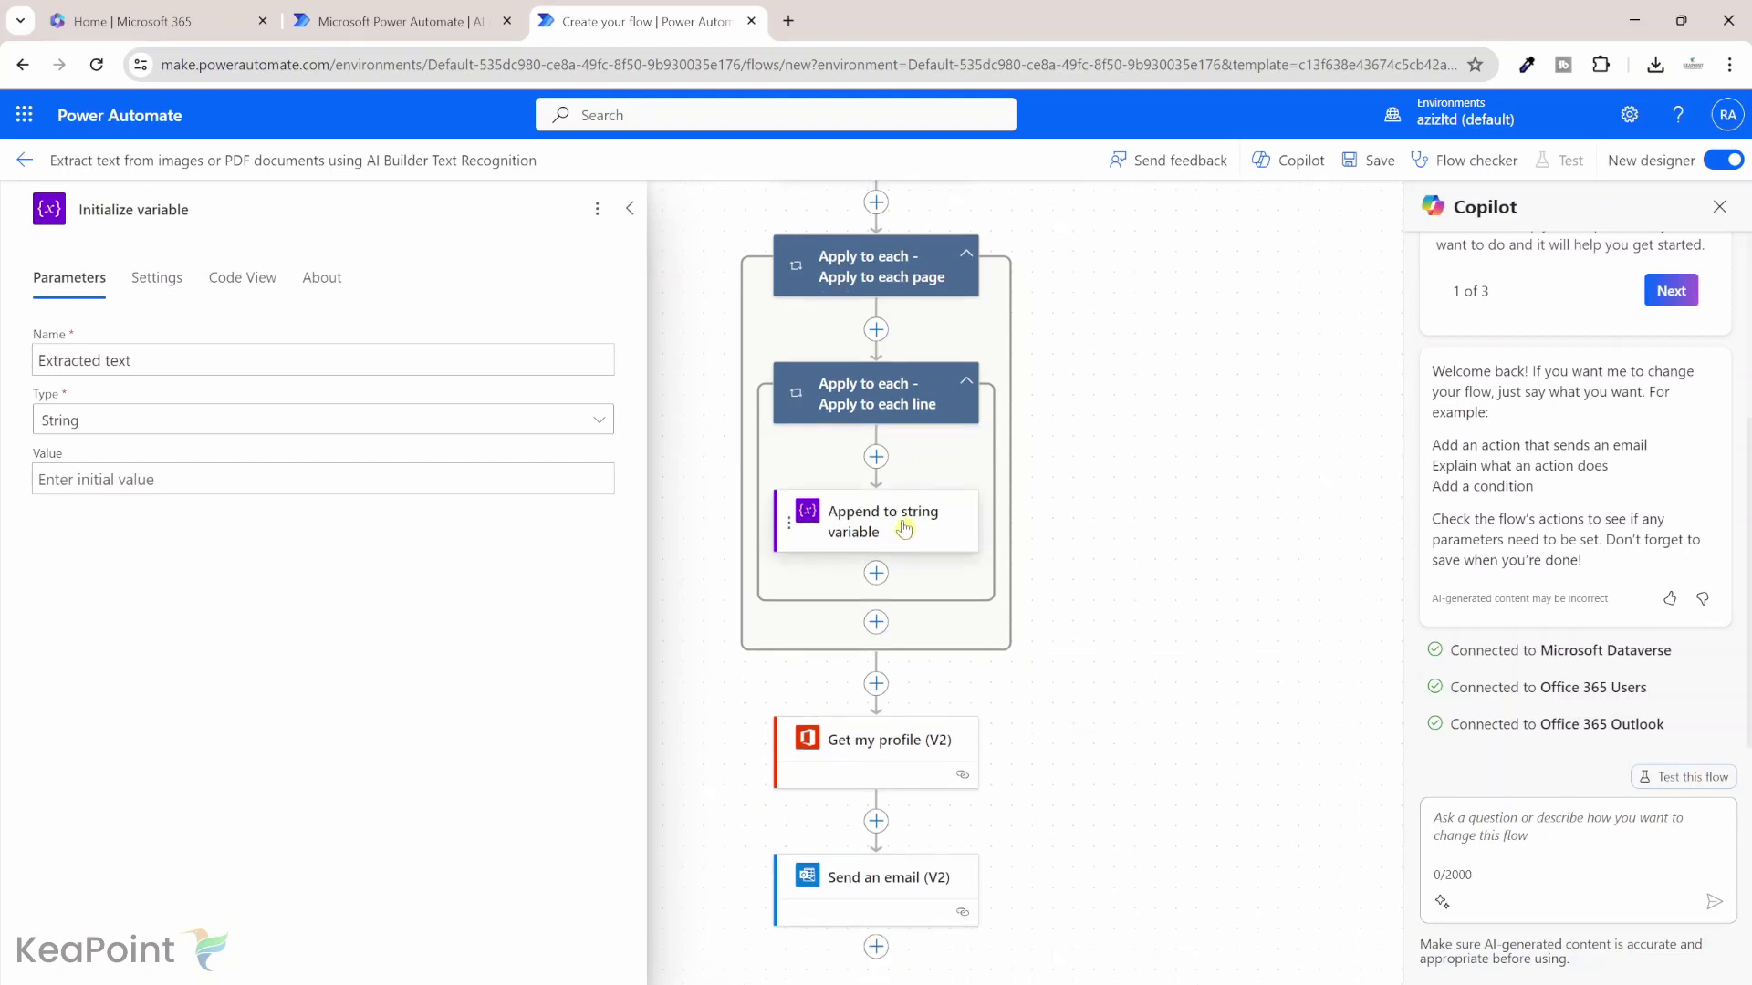
scroll(903, 528, "down", 1)
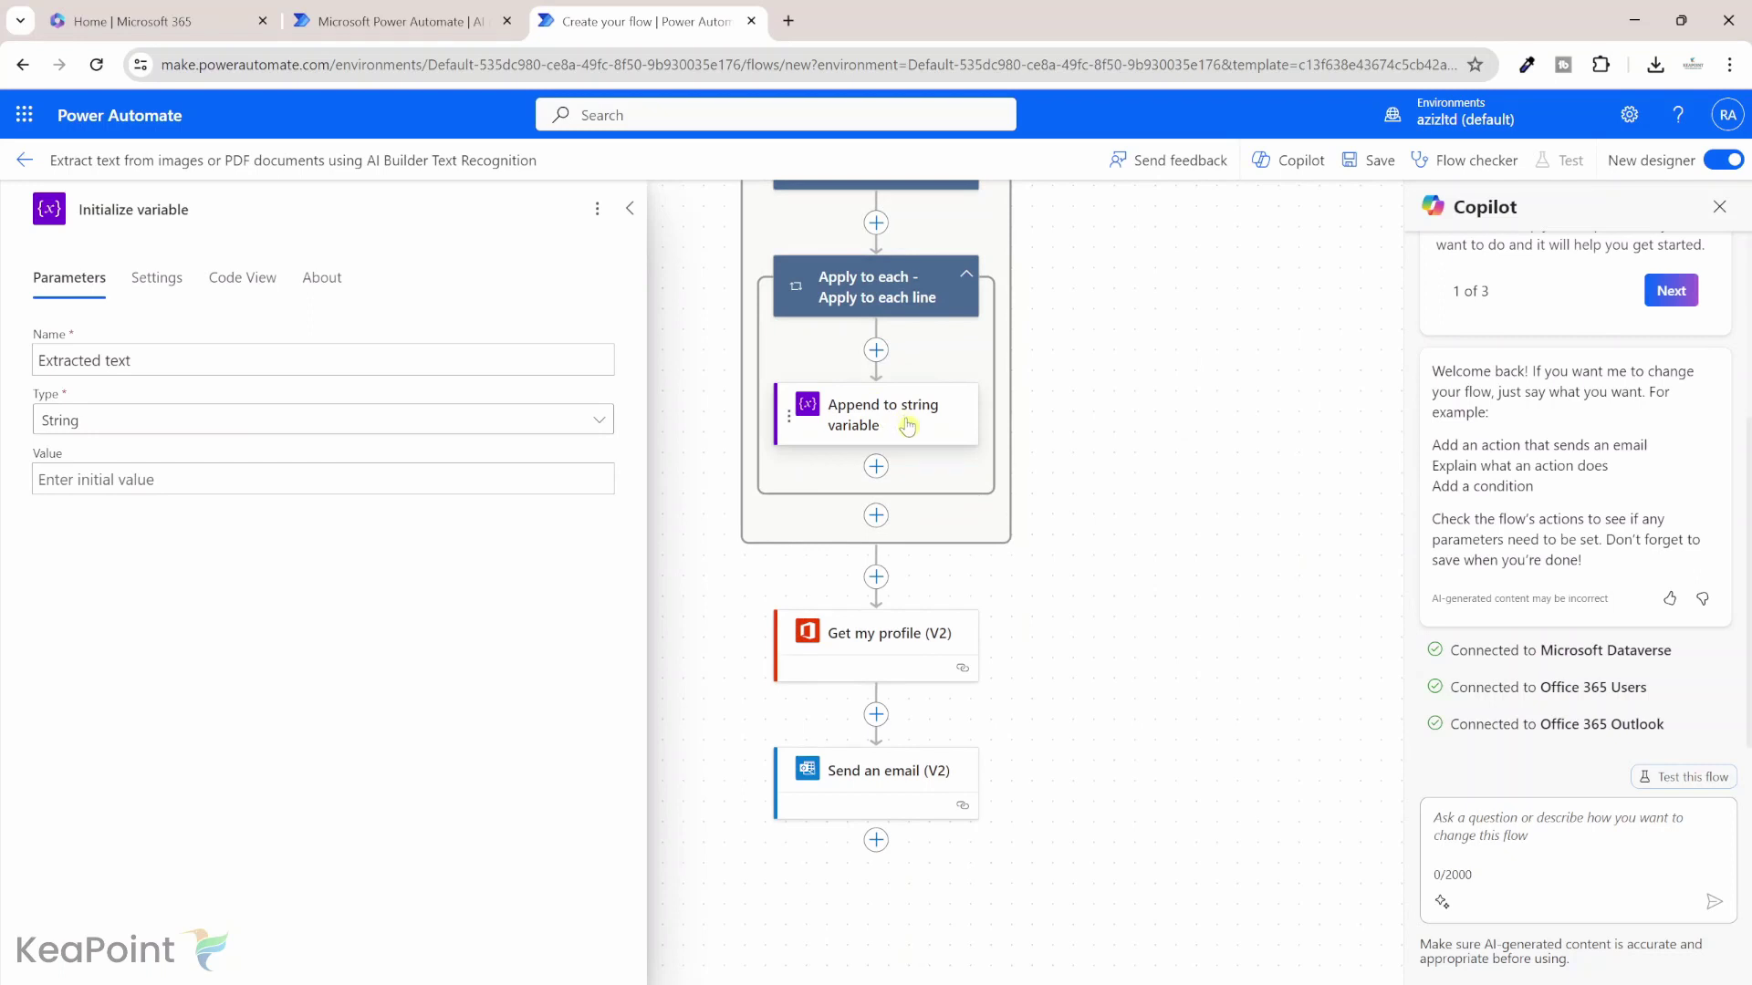
scroll(907, 426, "down", 1)
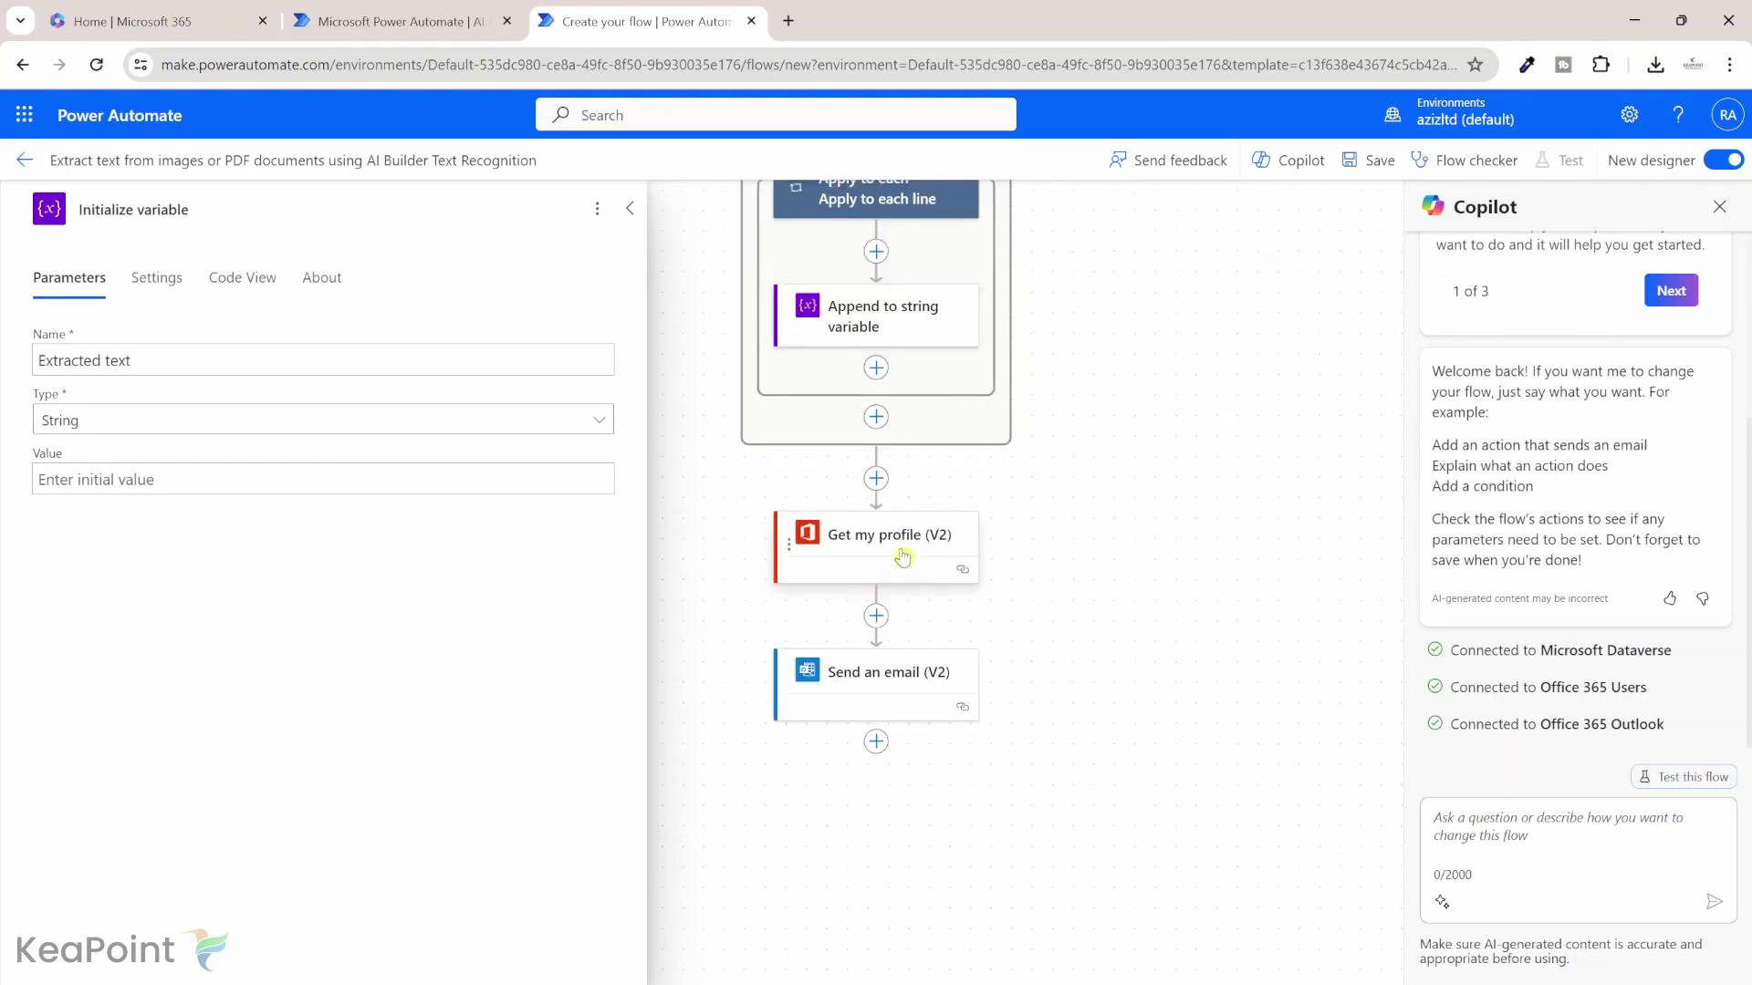
- Review the Send an email (V2) step's given-name greeting, extracted-text body and file attachment
left_click(867, 678)
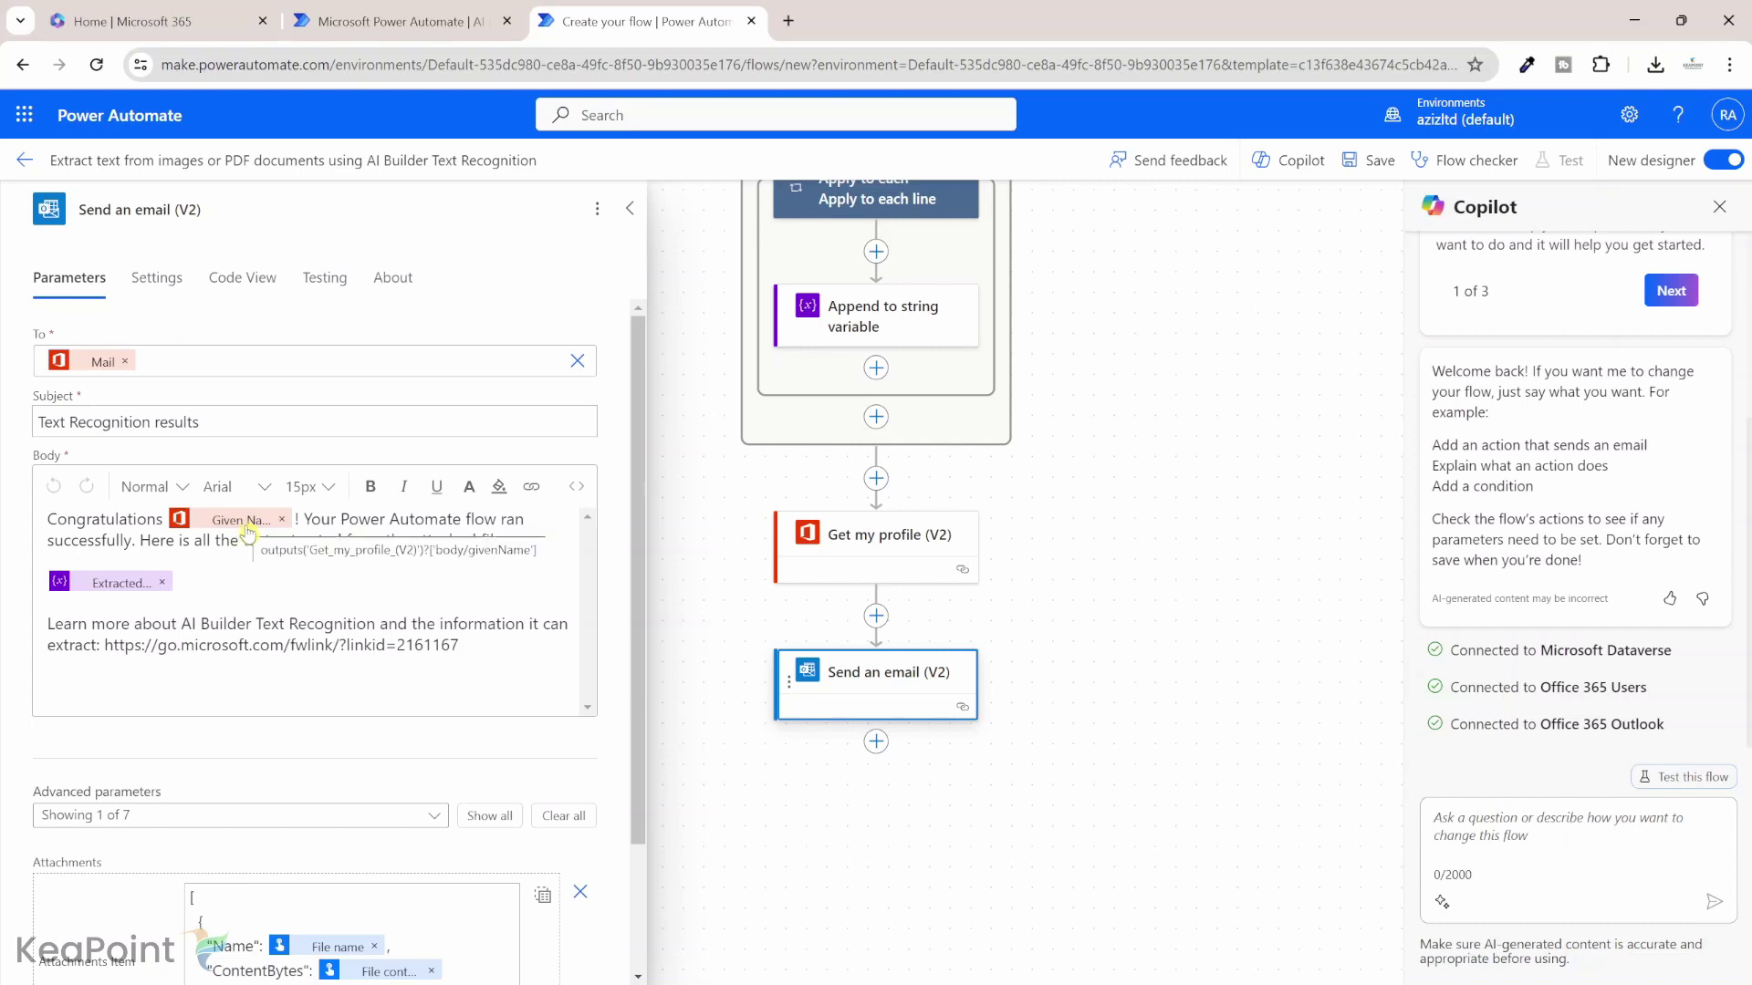
scroll(178, 467, "down", 1)
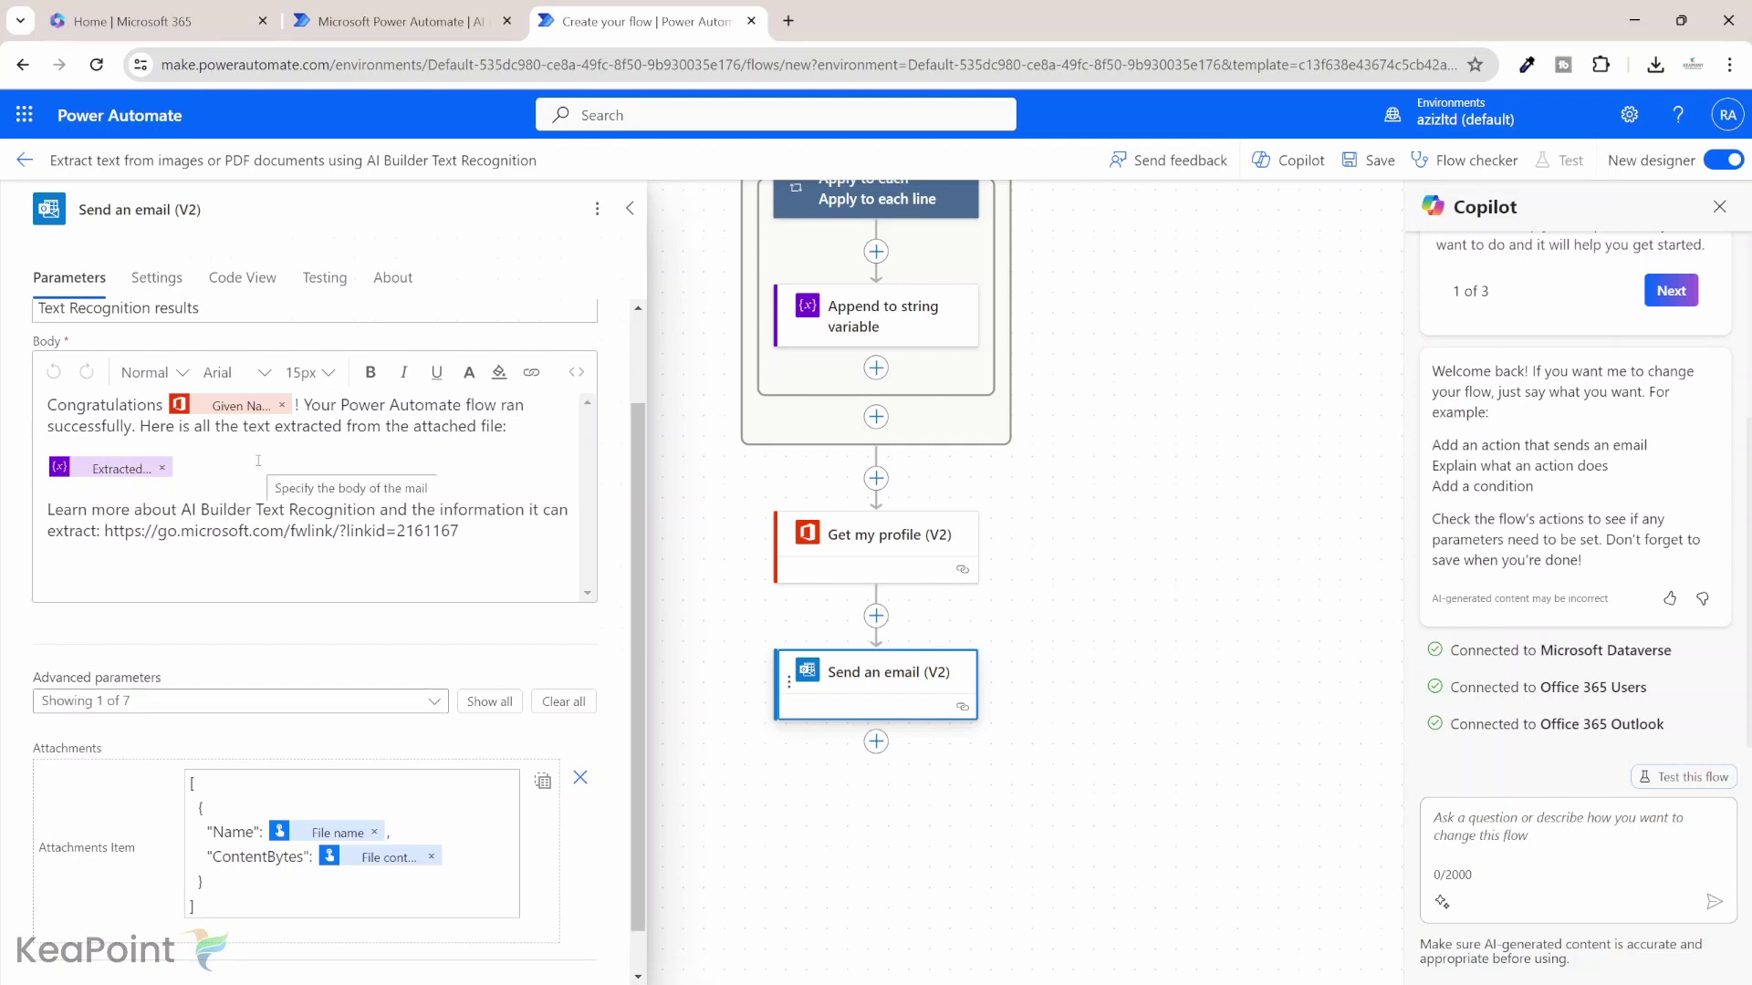
left_click(713, 410)
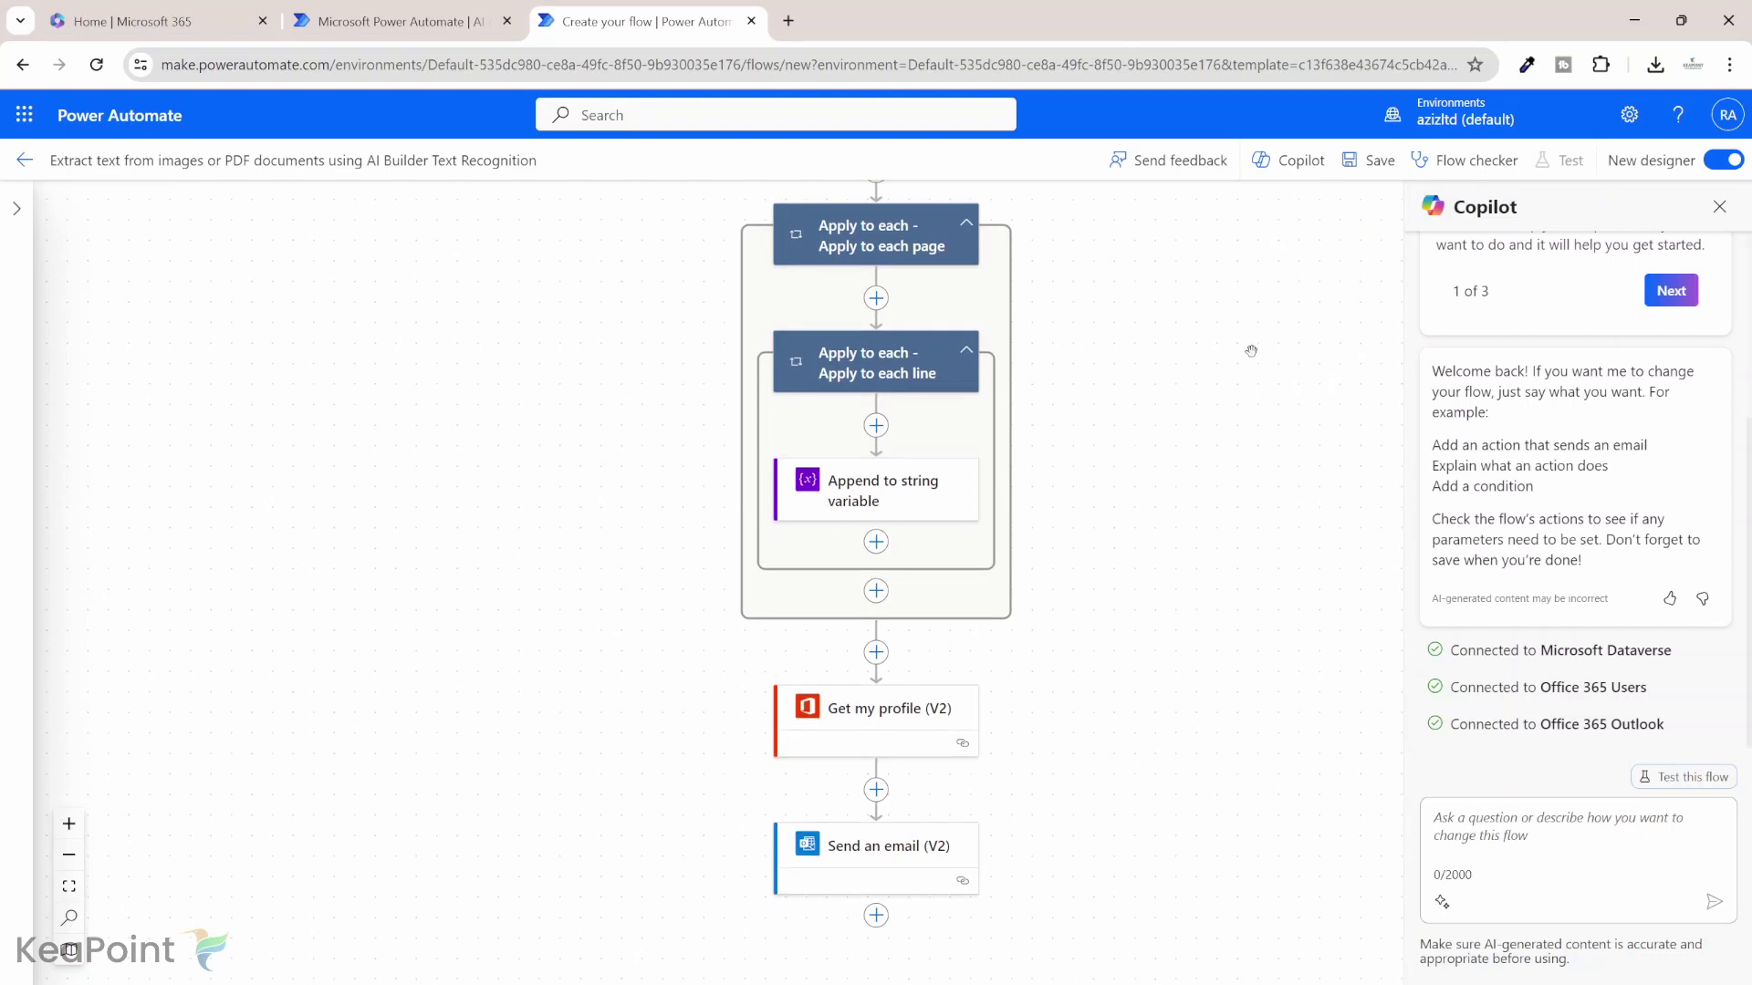
- Save the flow, close Copilot and start a manual test with the connections accepted
left_click(1369, 163)
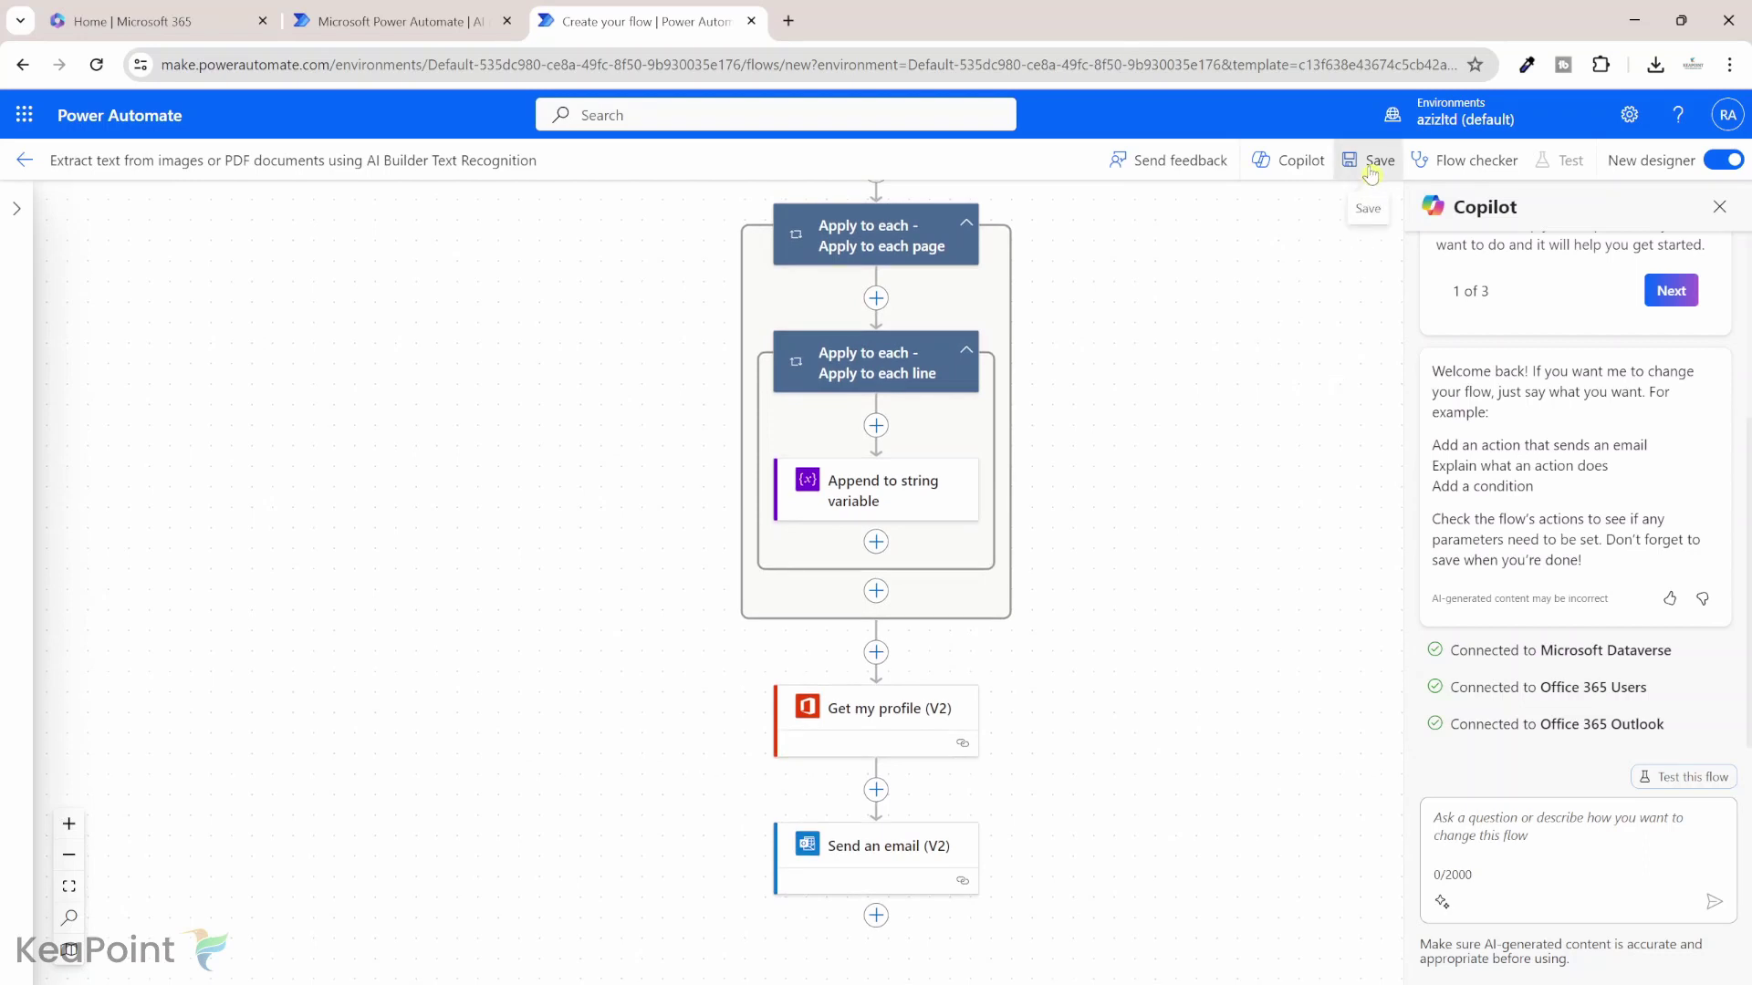
left_click(1720, 209)
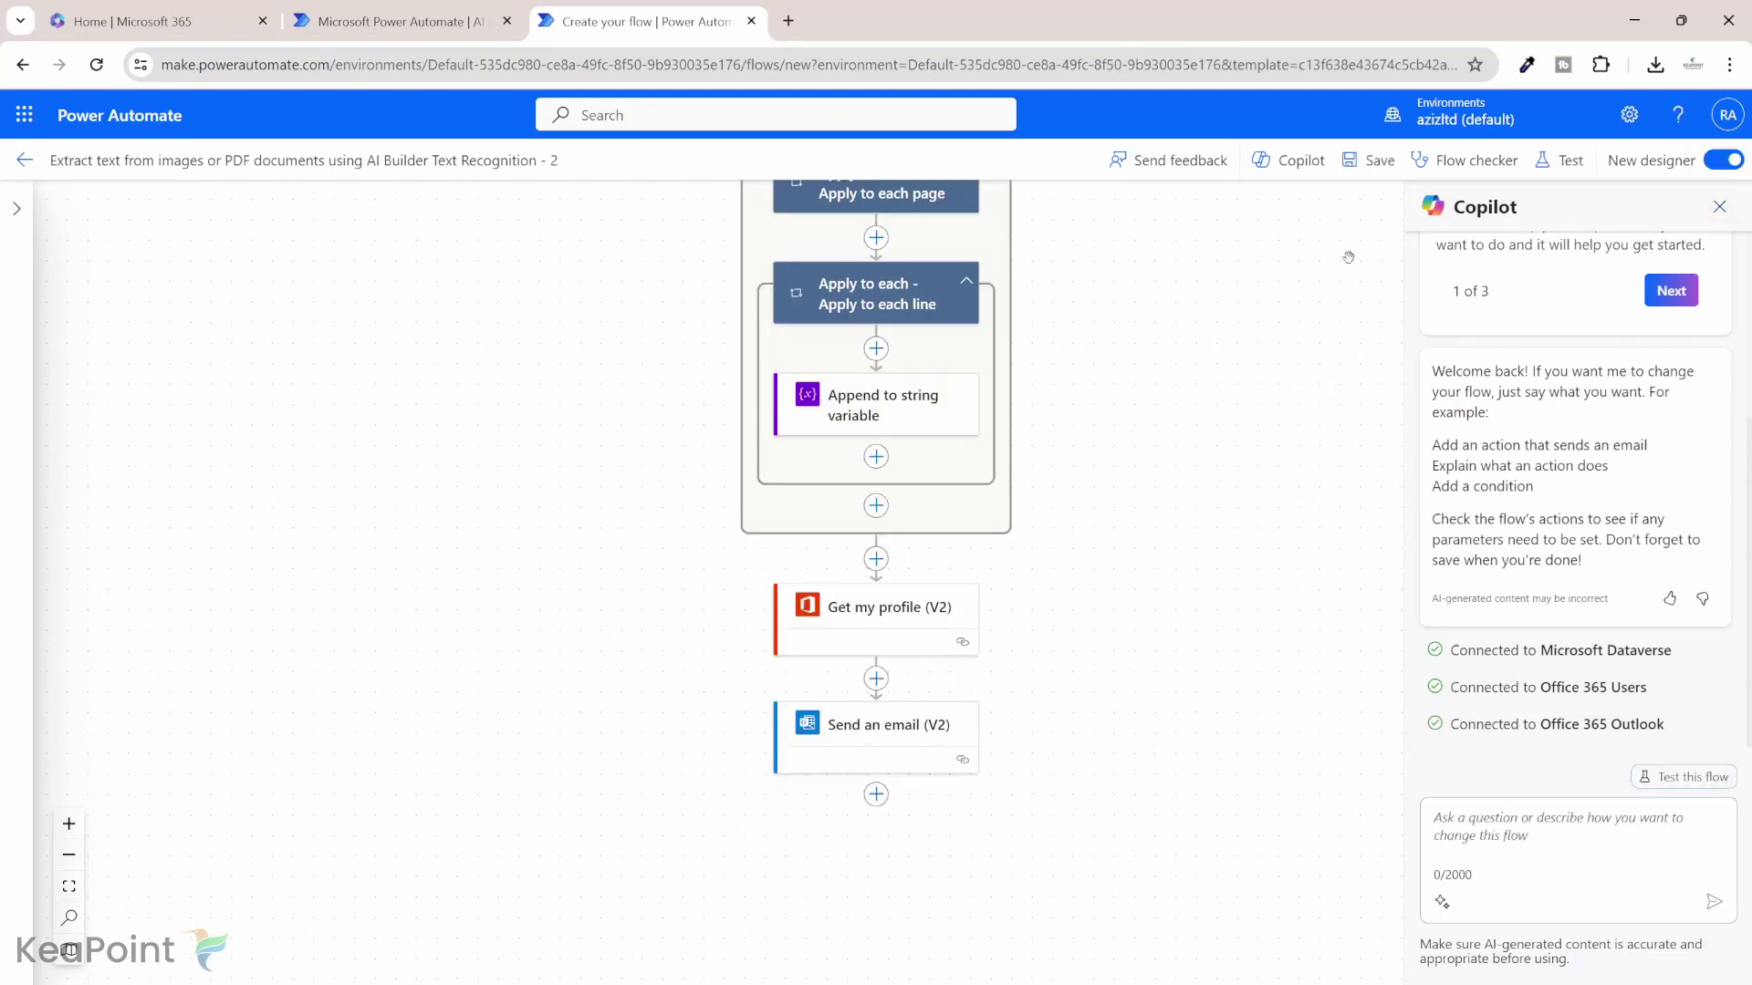
left_click(1565, 163)
left_click(1371, 215)
left_click(1389, 962)
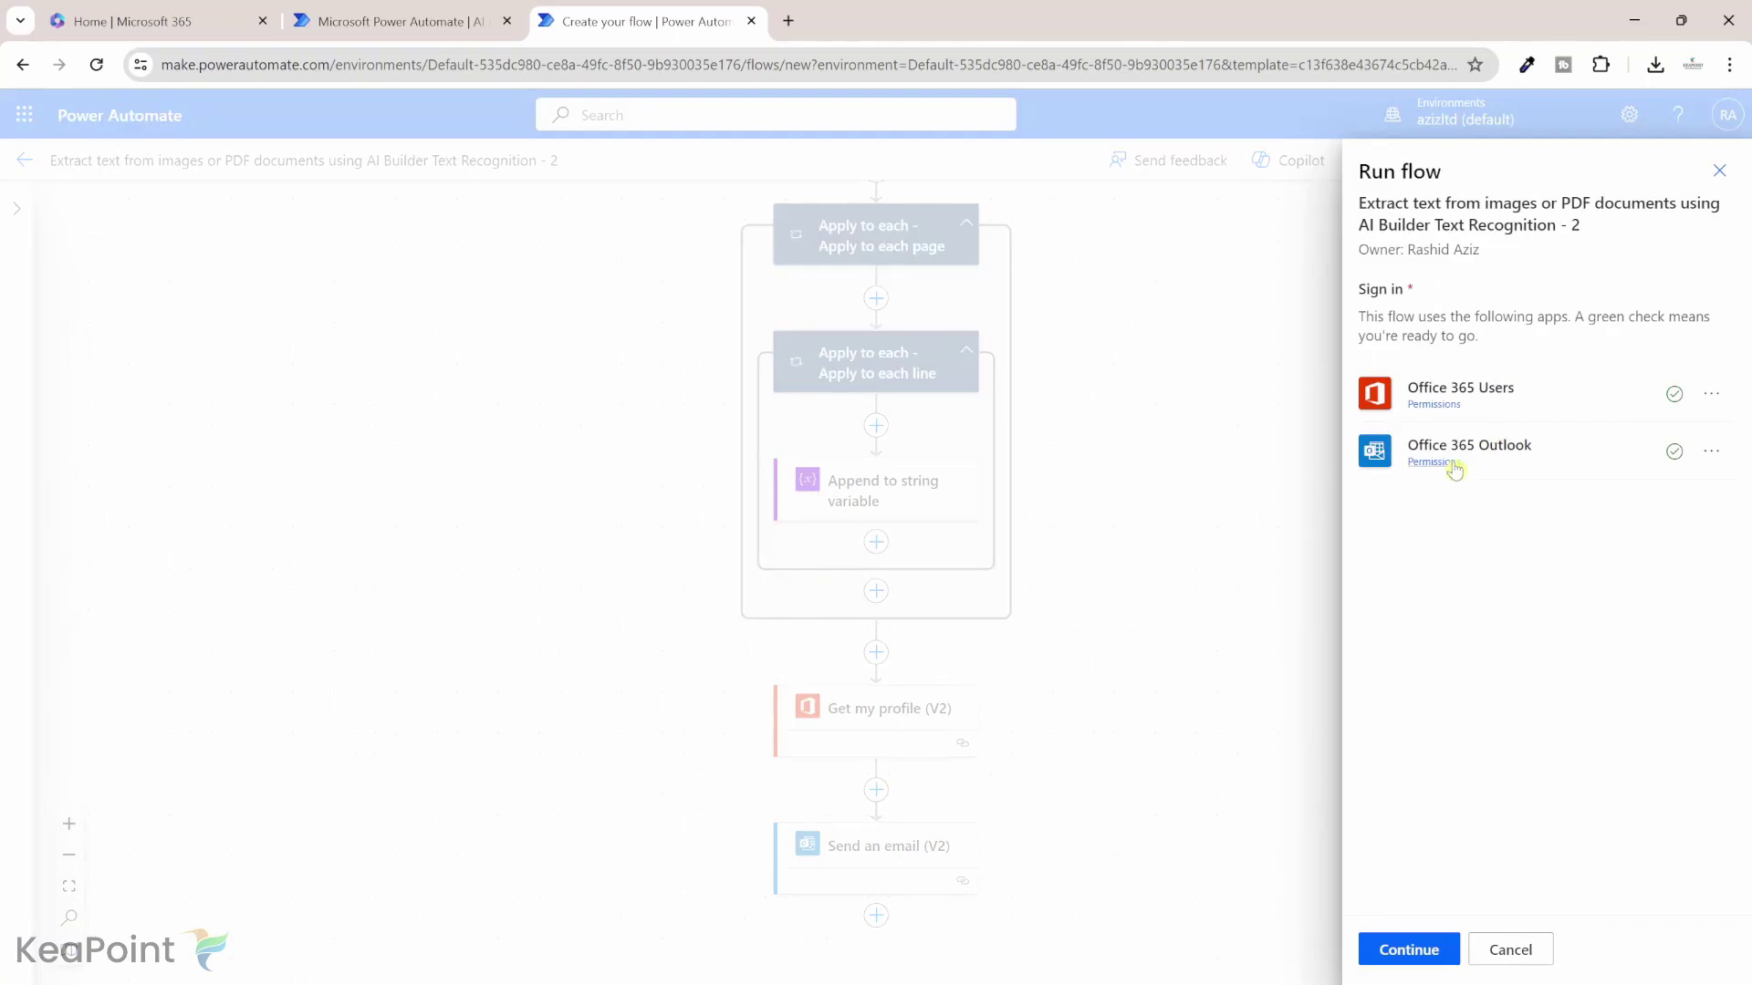
left_click(1417, 936)
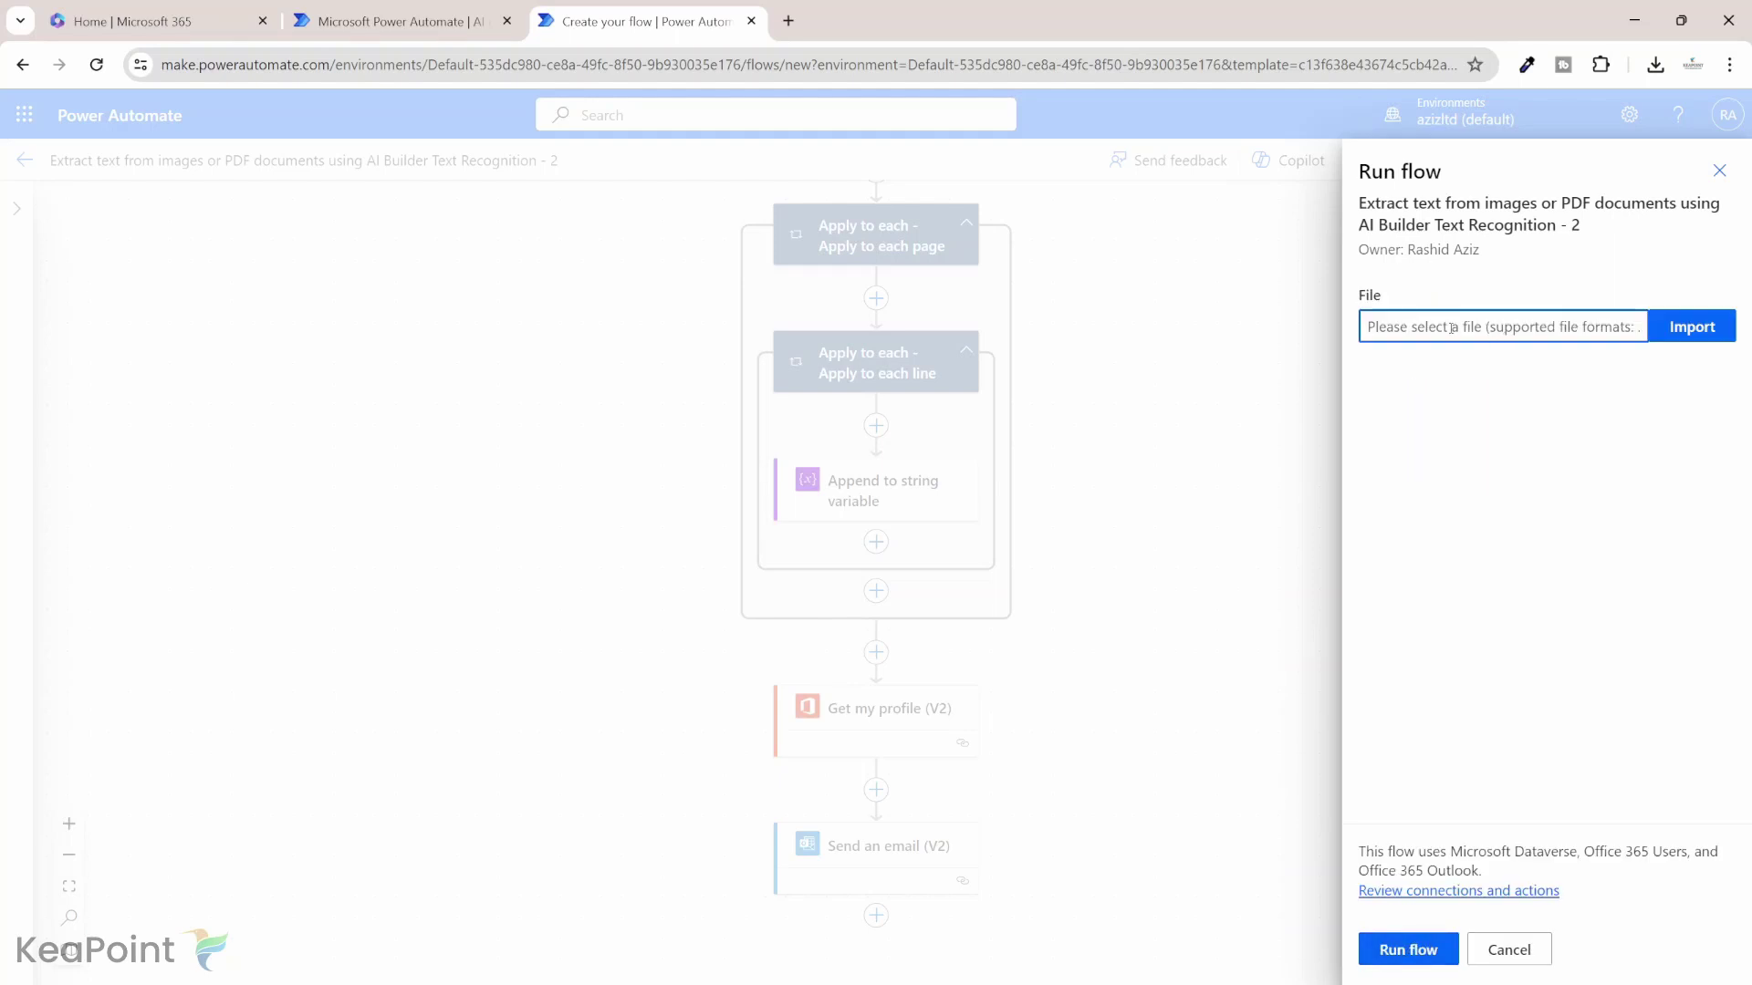
- Run the manual test with Image 1.png as the input file
left_click(1703, 337)
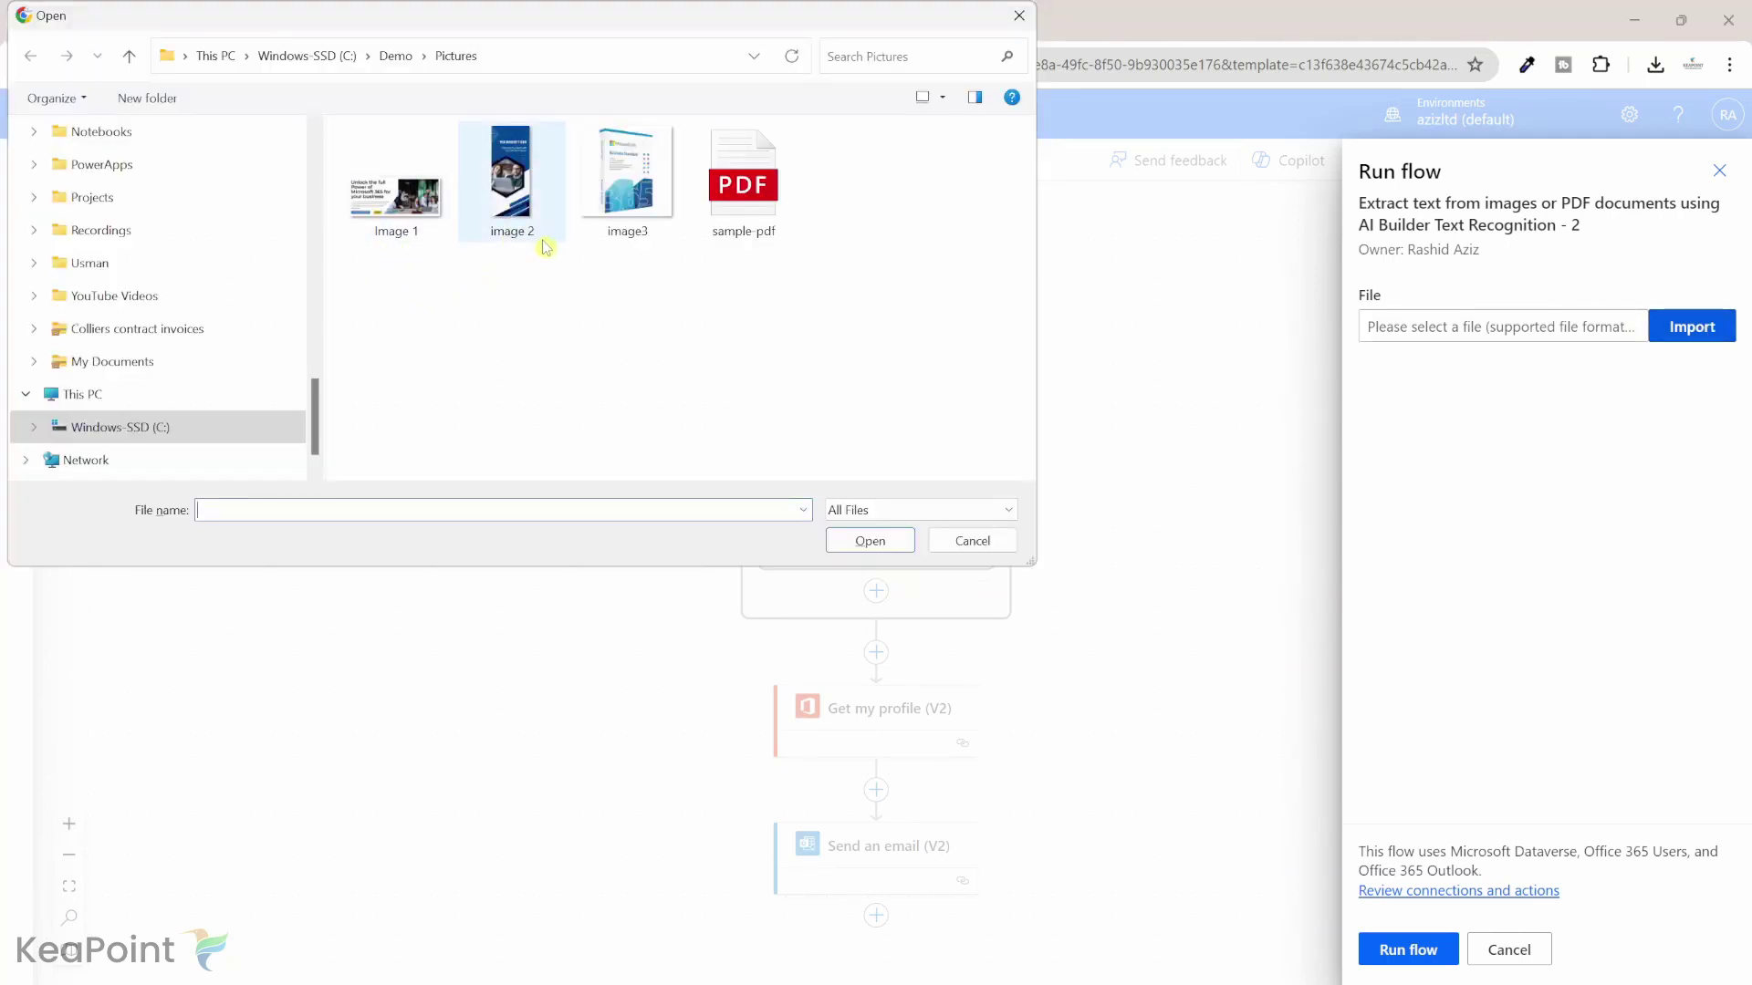
left_click(408, 202)
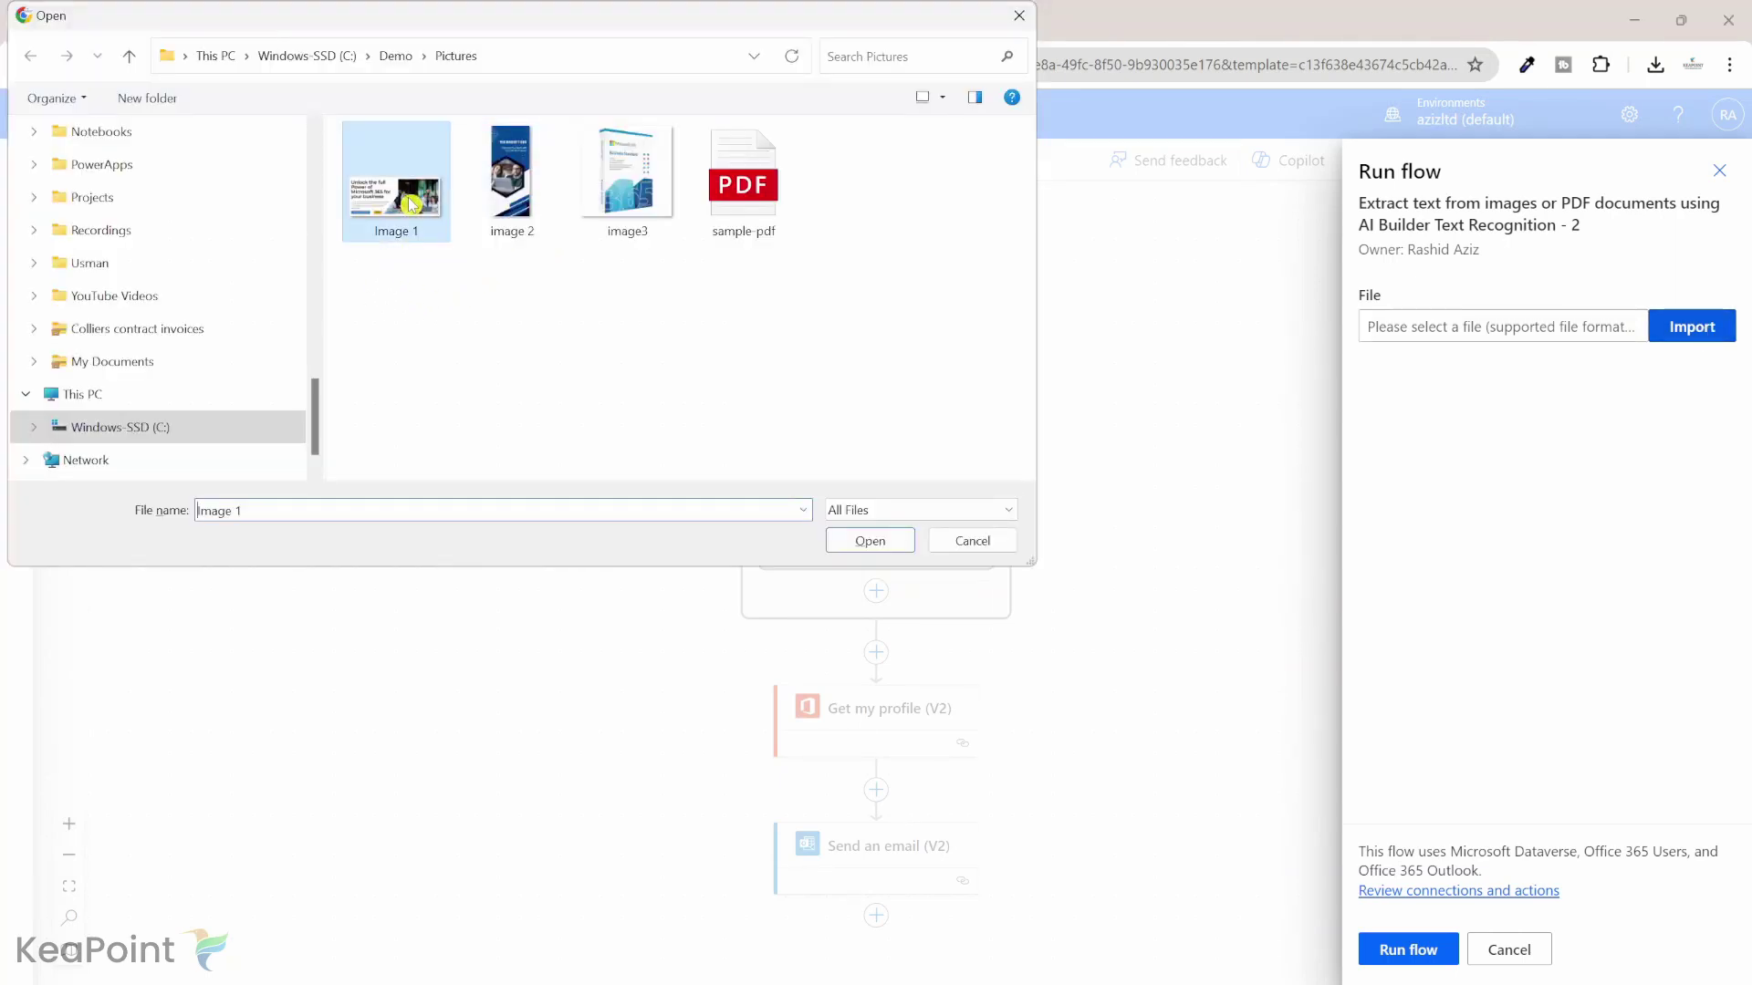
left_click(864, 543)
left_click(1424, 949)
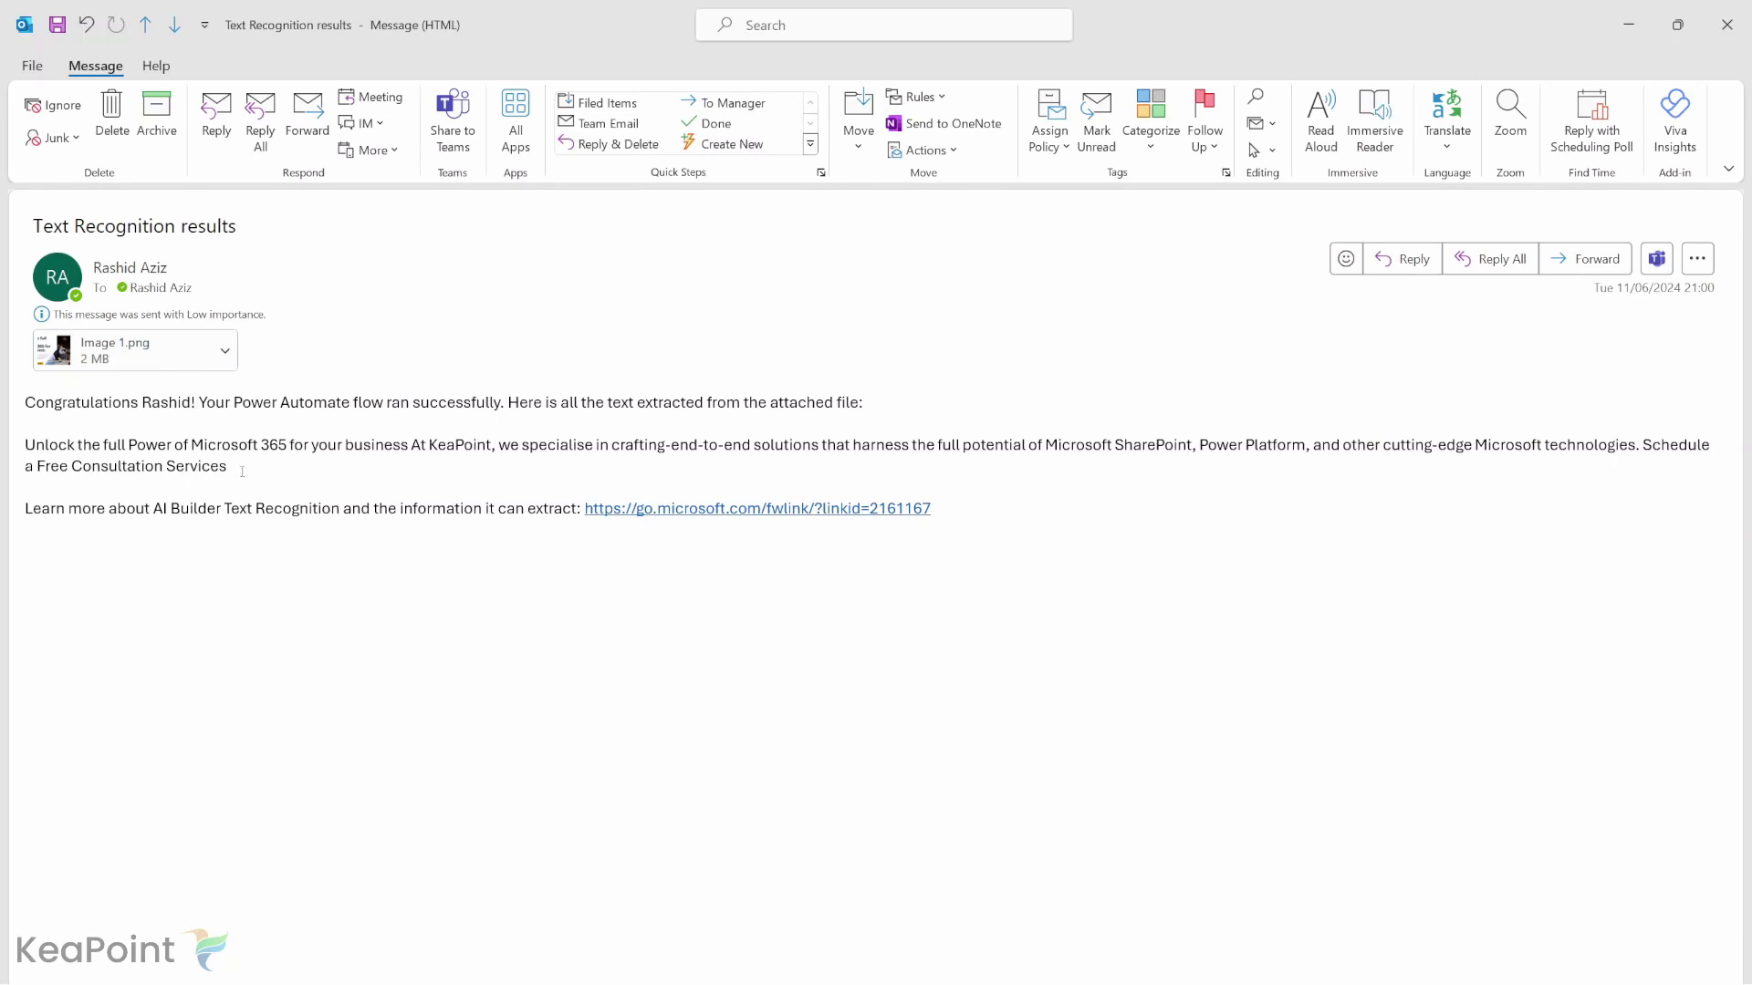
- Select the extracted paragraph in the Text Recognition results email to review it
triple_click(175, 466)
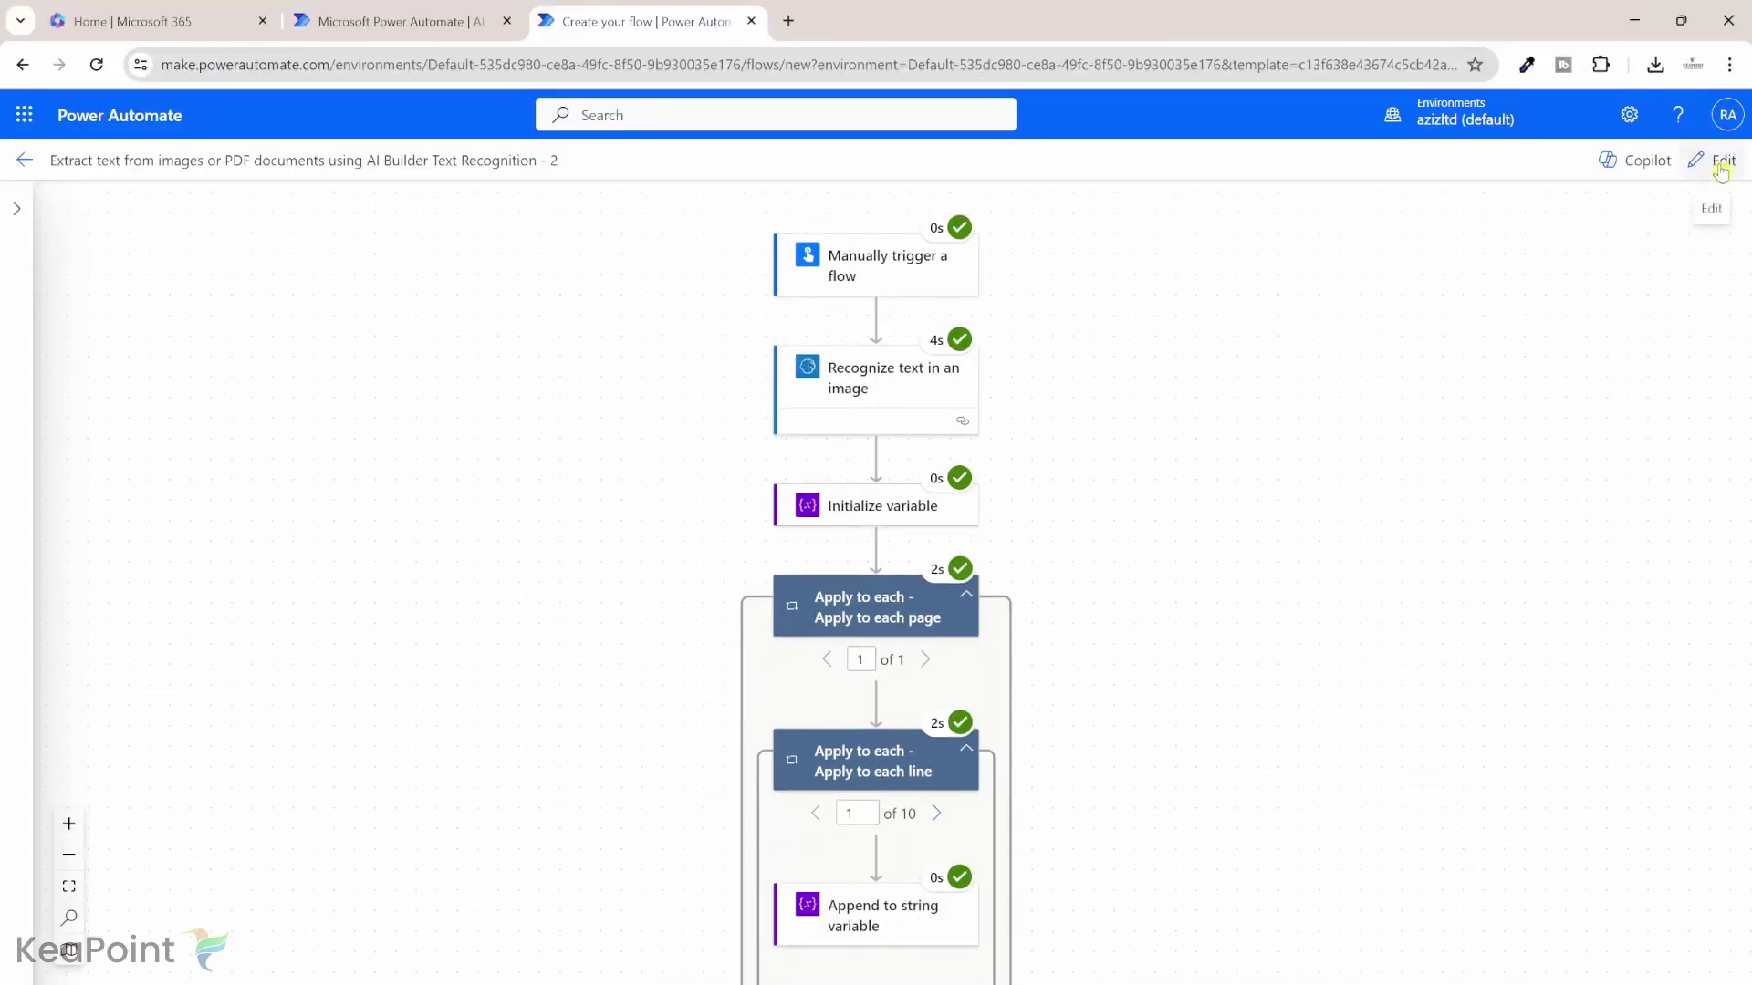
- Run the flow on sample-pdf.pdf and select the extracted text in the resulting email
left_click(23, 165)
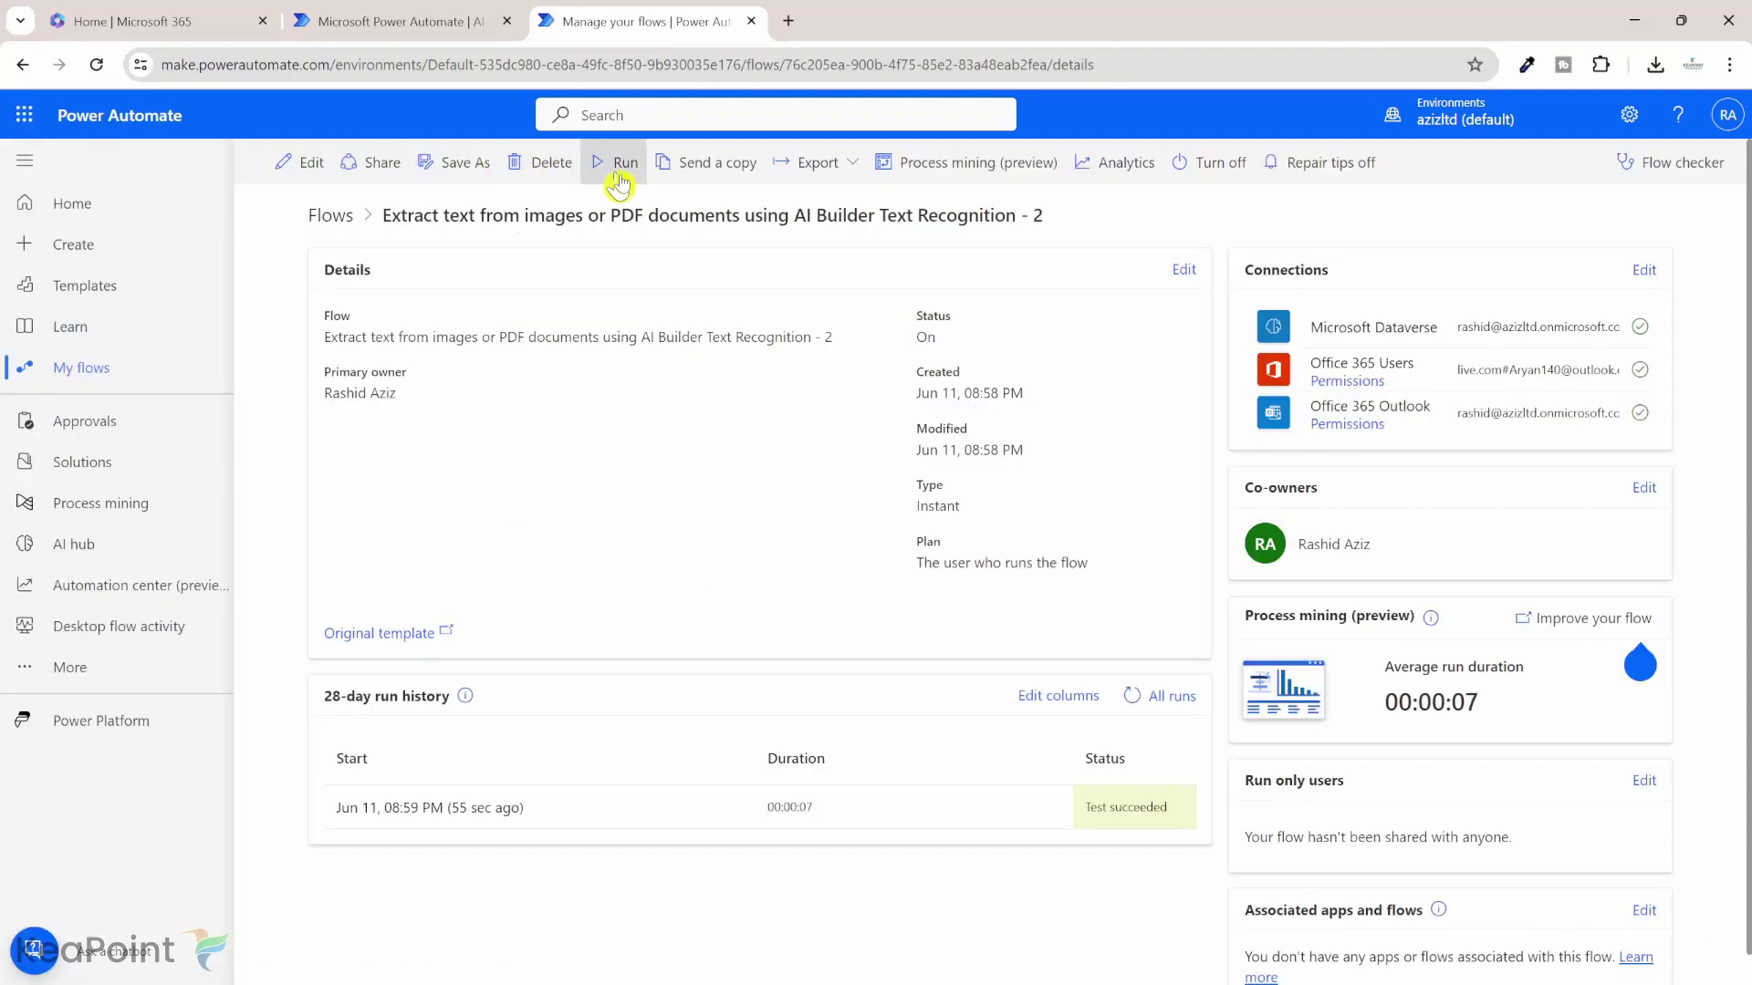
left_click(627, 178)
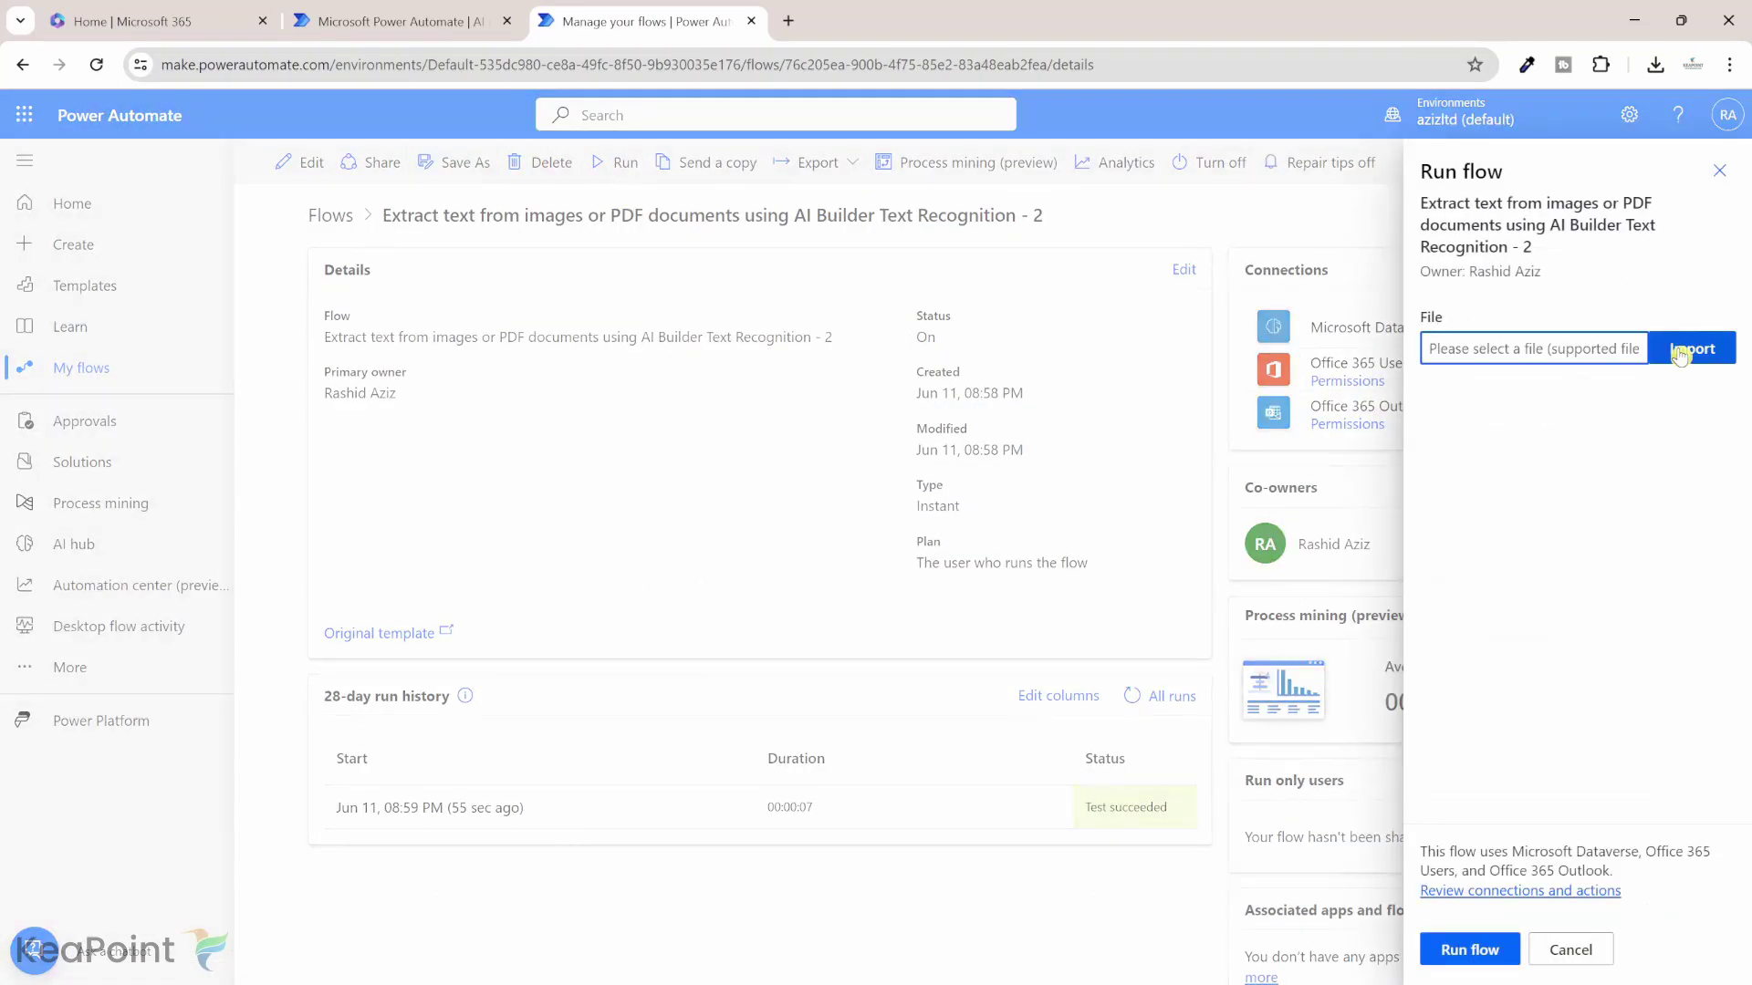
left_click(1682, 352)
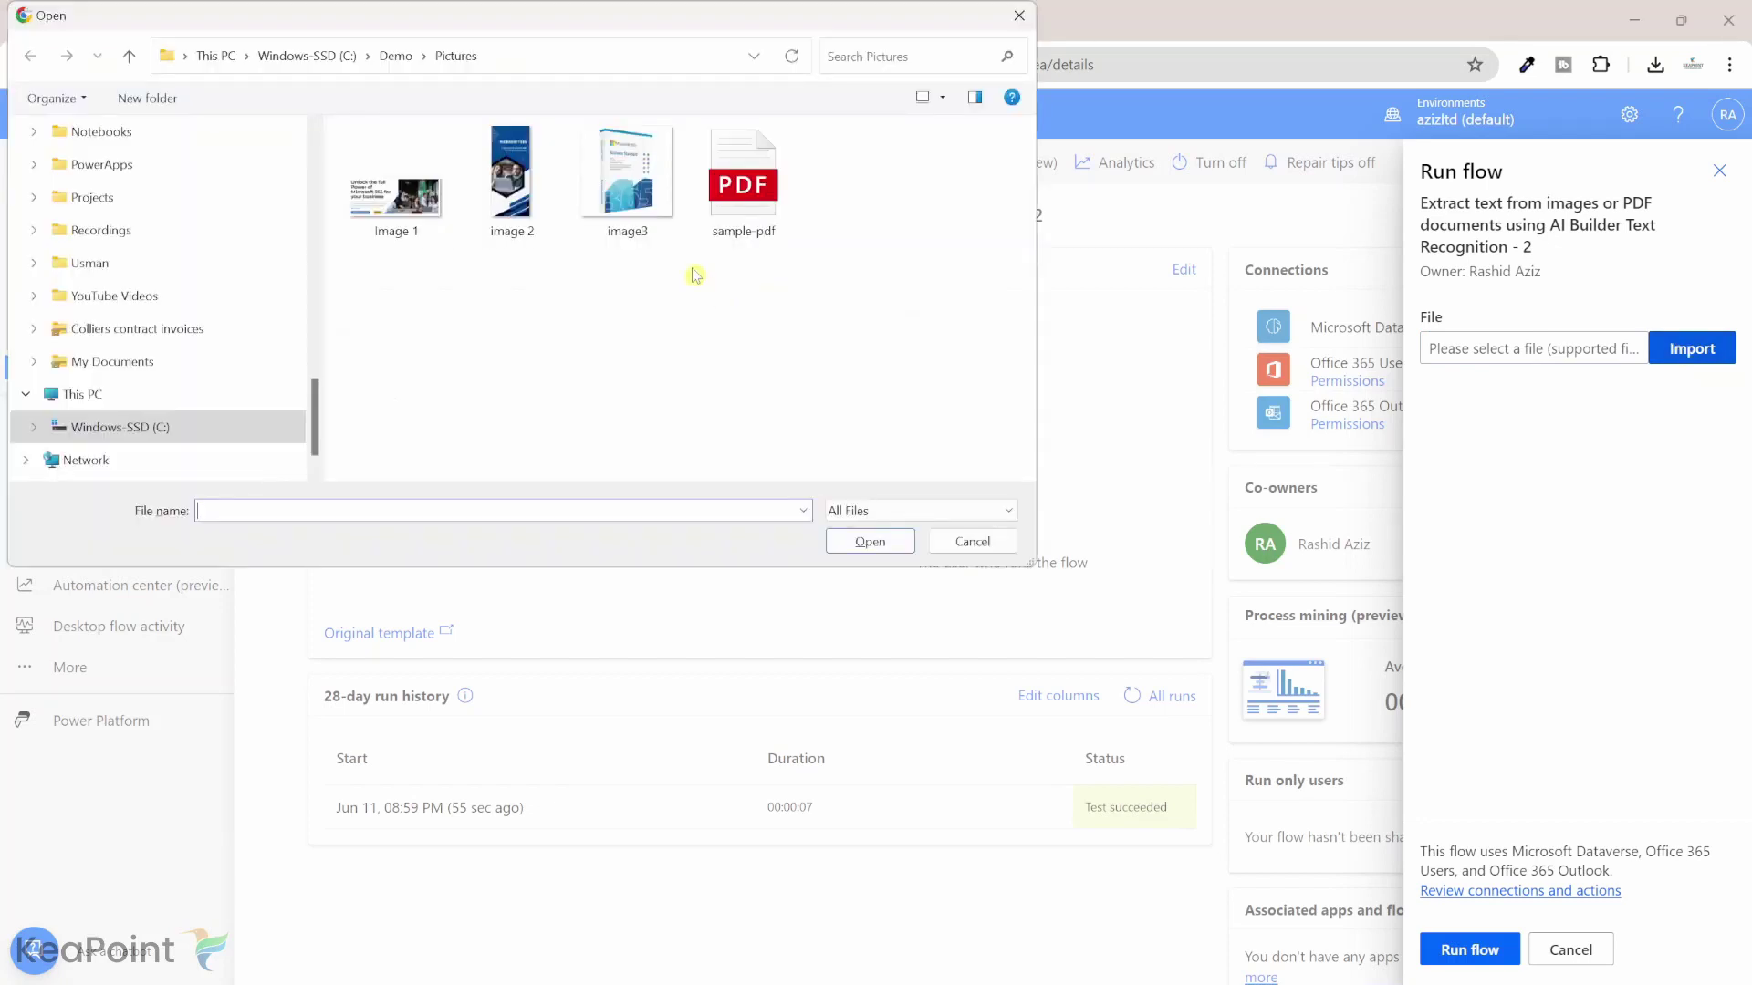
left_click(739, 182)
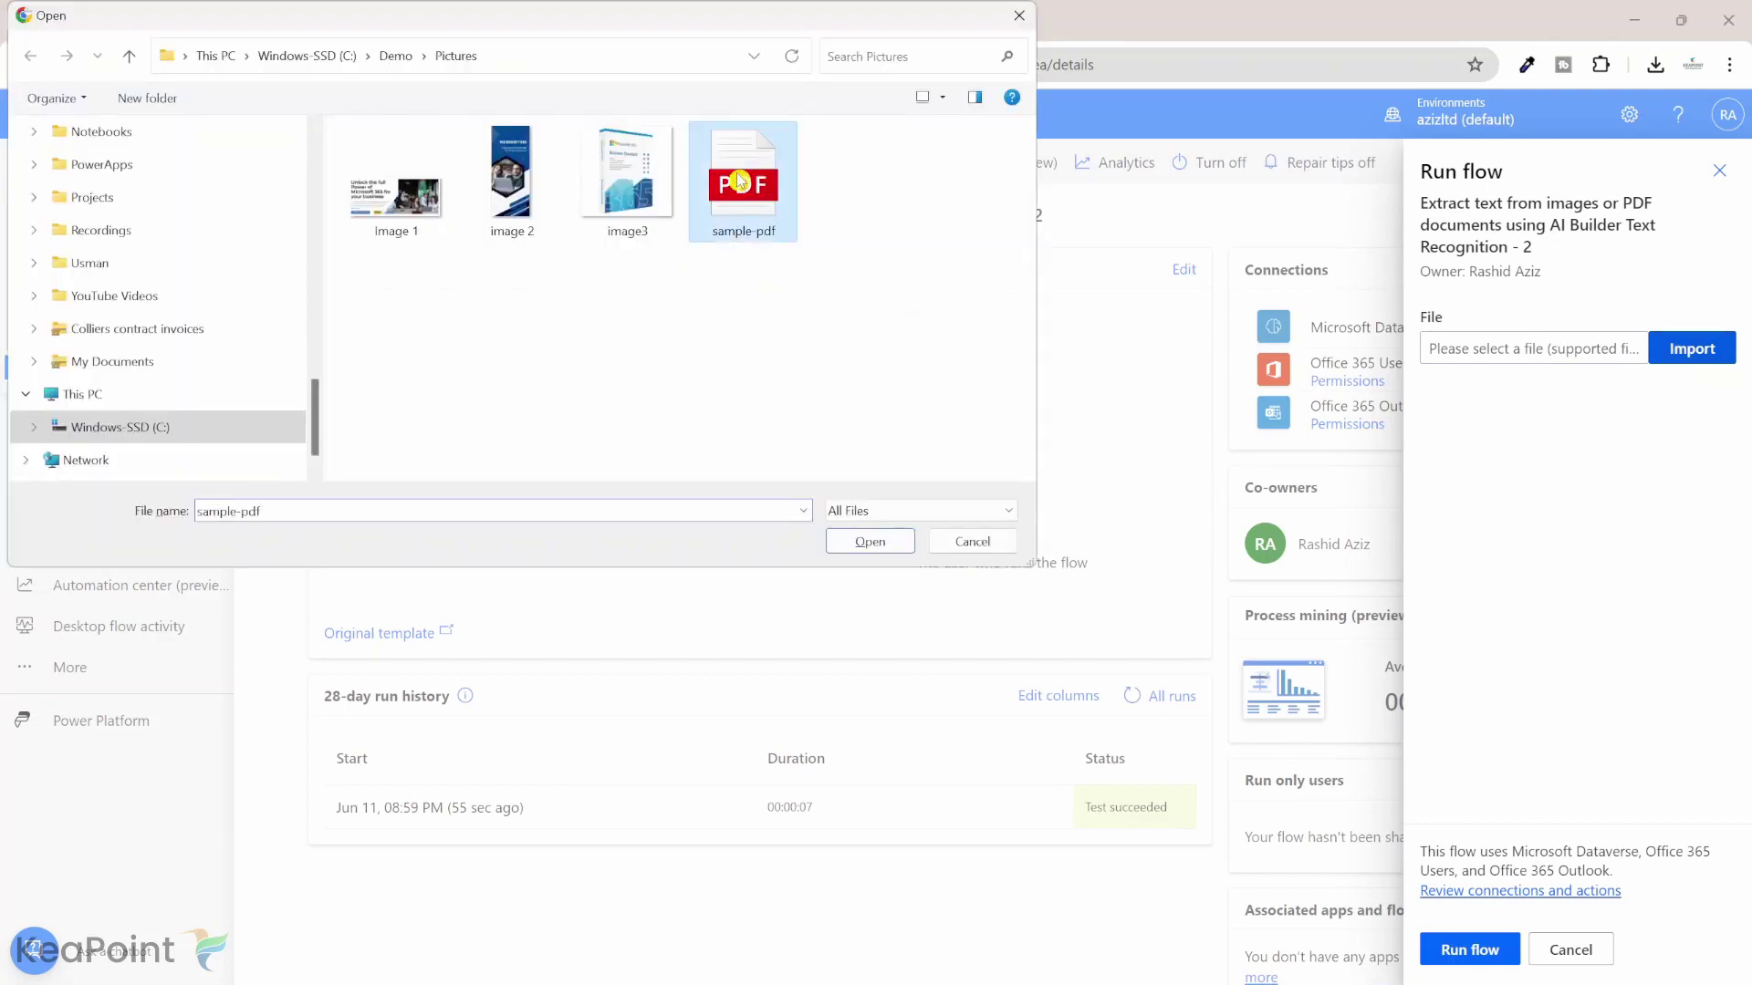
left_click(865, 547)
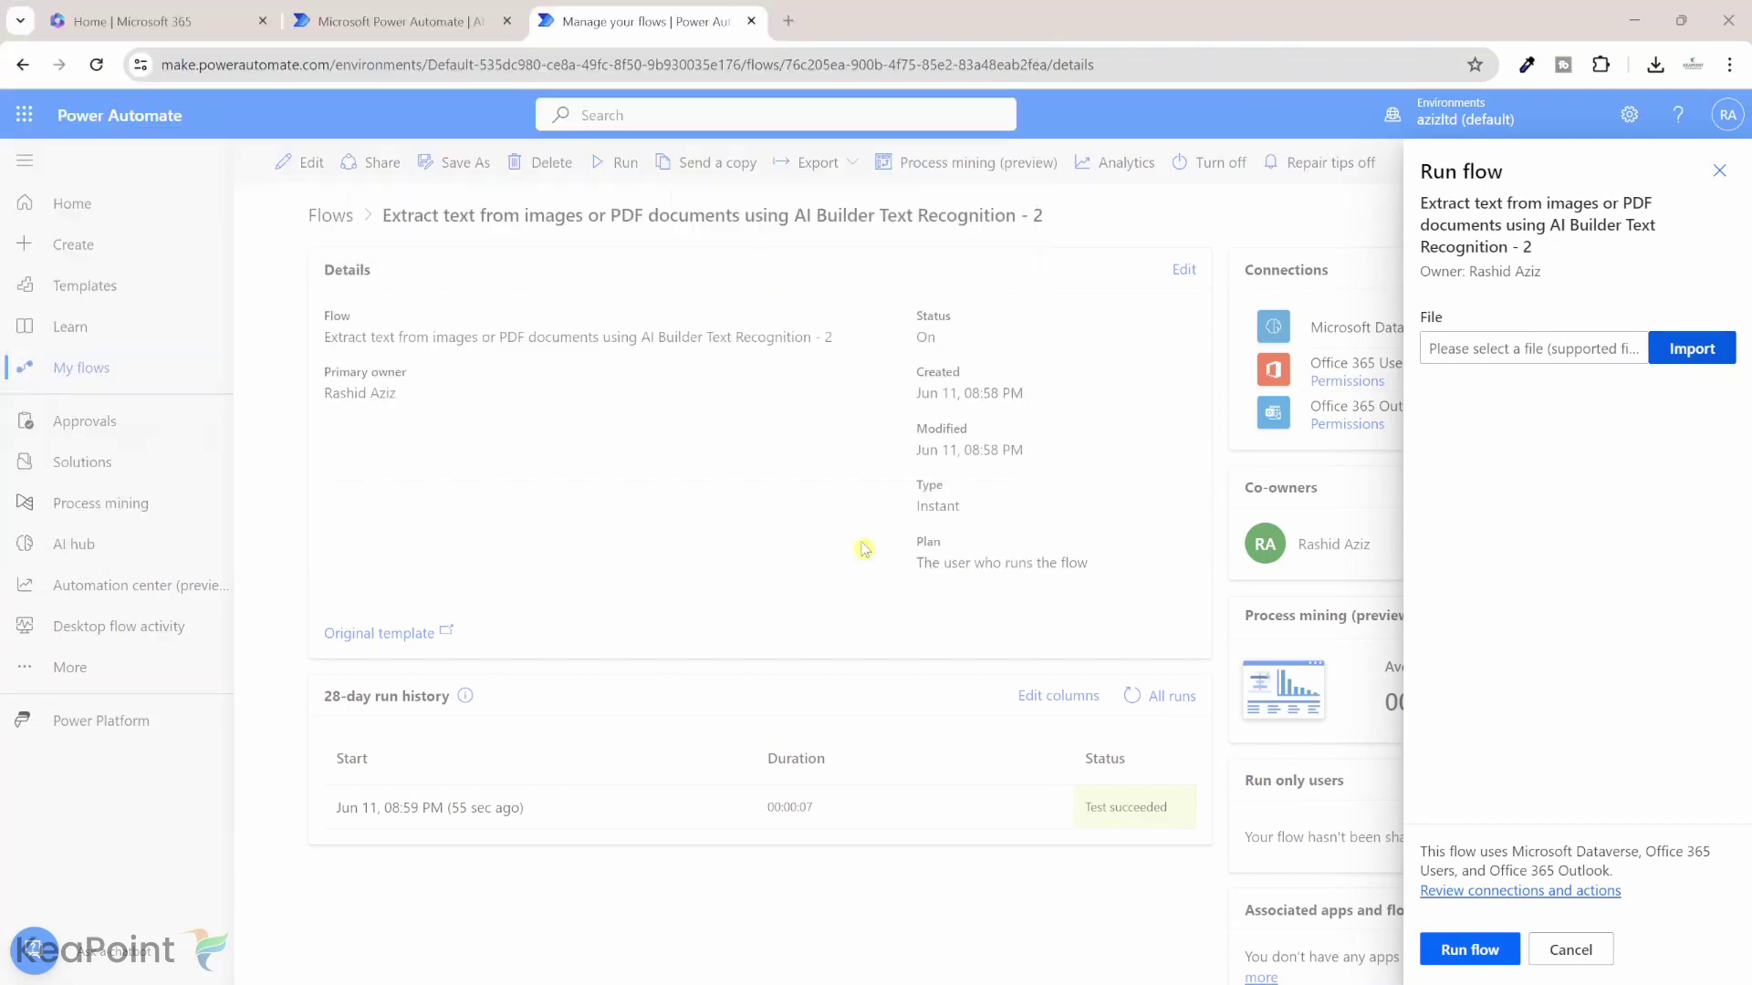
left_click(1471, 947)
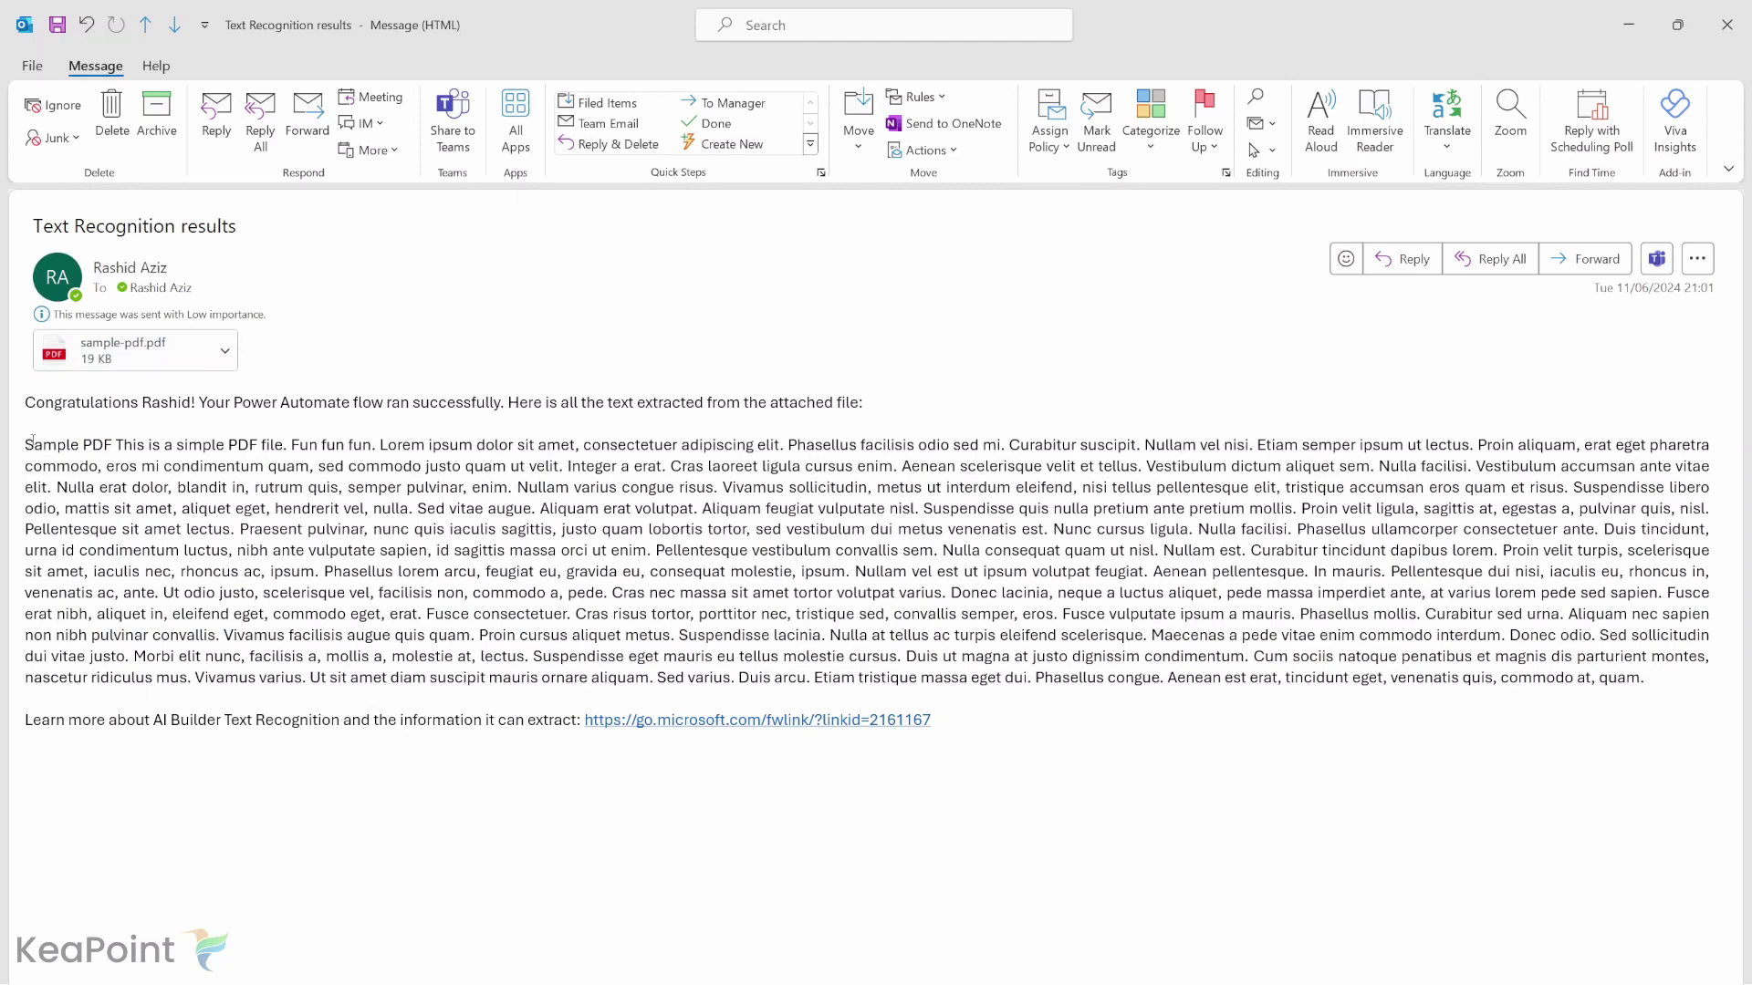
mouse_move(26, 445)
left_mouse_down()
mouse_move(654, 676)
mouse_move(1659, 678)
mouse_move(1577, 678)
mouse_move(1642, 678)
left_mouse_up()
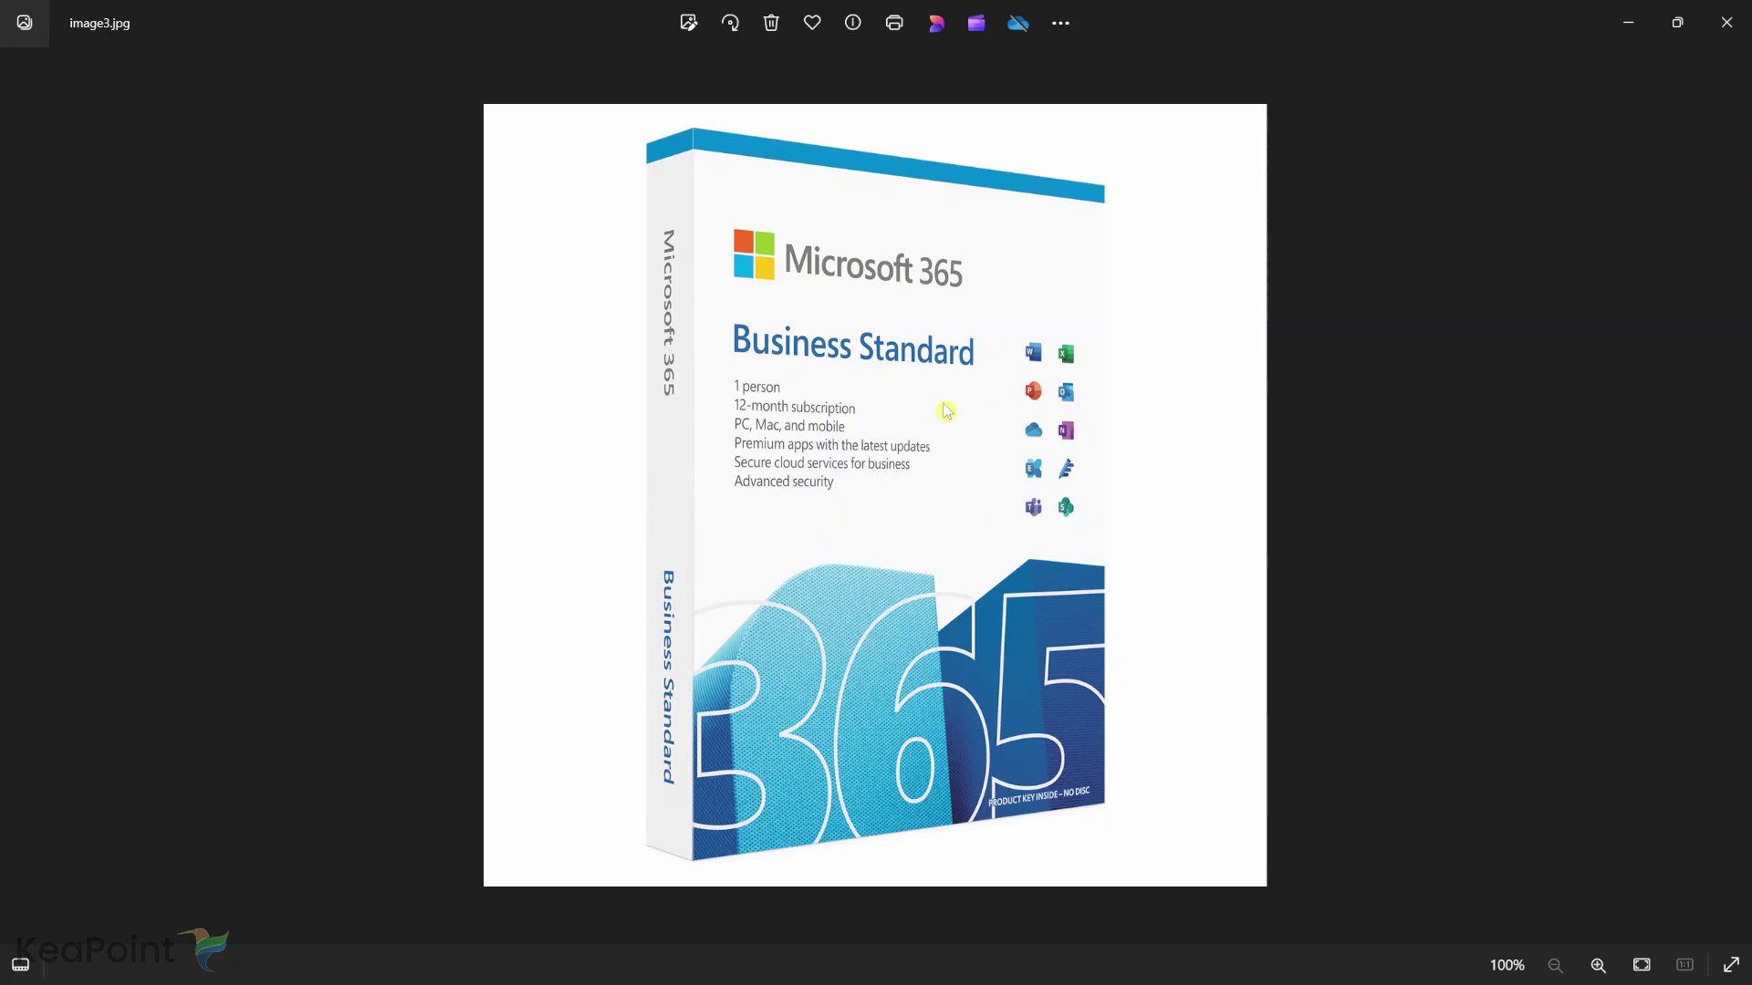
- Close Photos and run the flow on image3.jpg, dismissing the run-started confirmation
left_click(1726, 22)
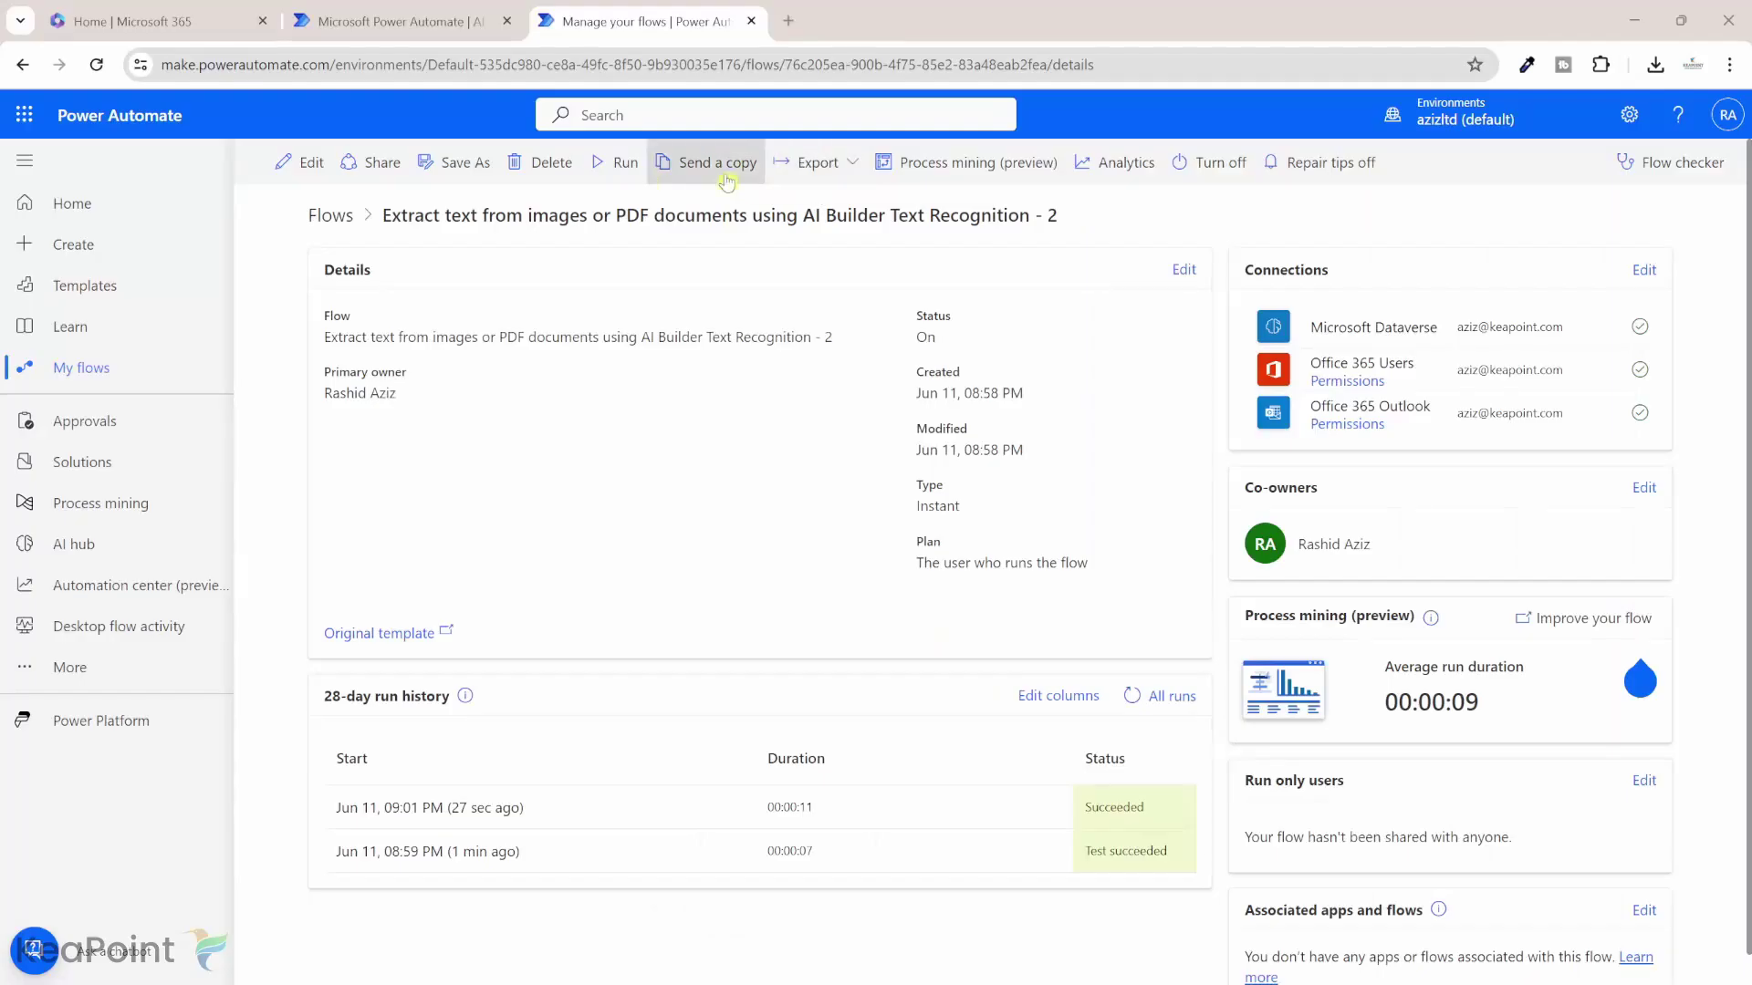
left_click(618, 162)
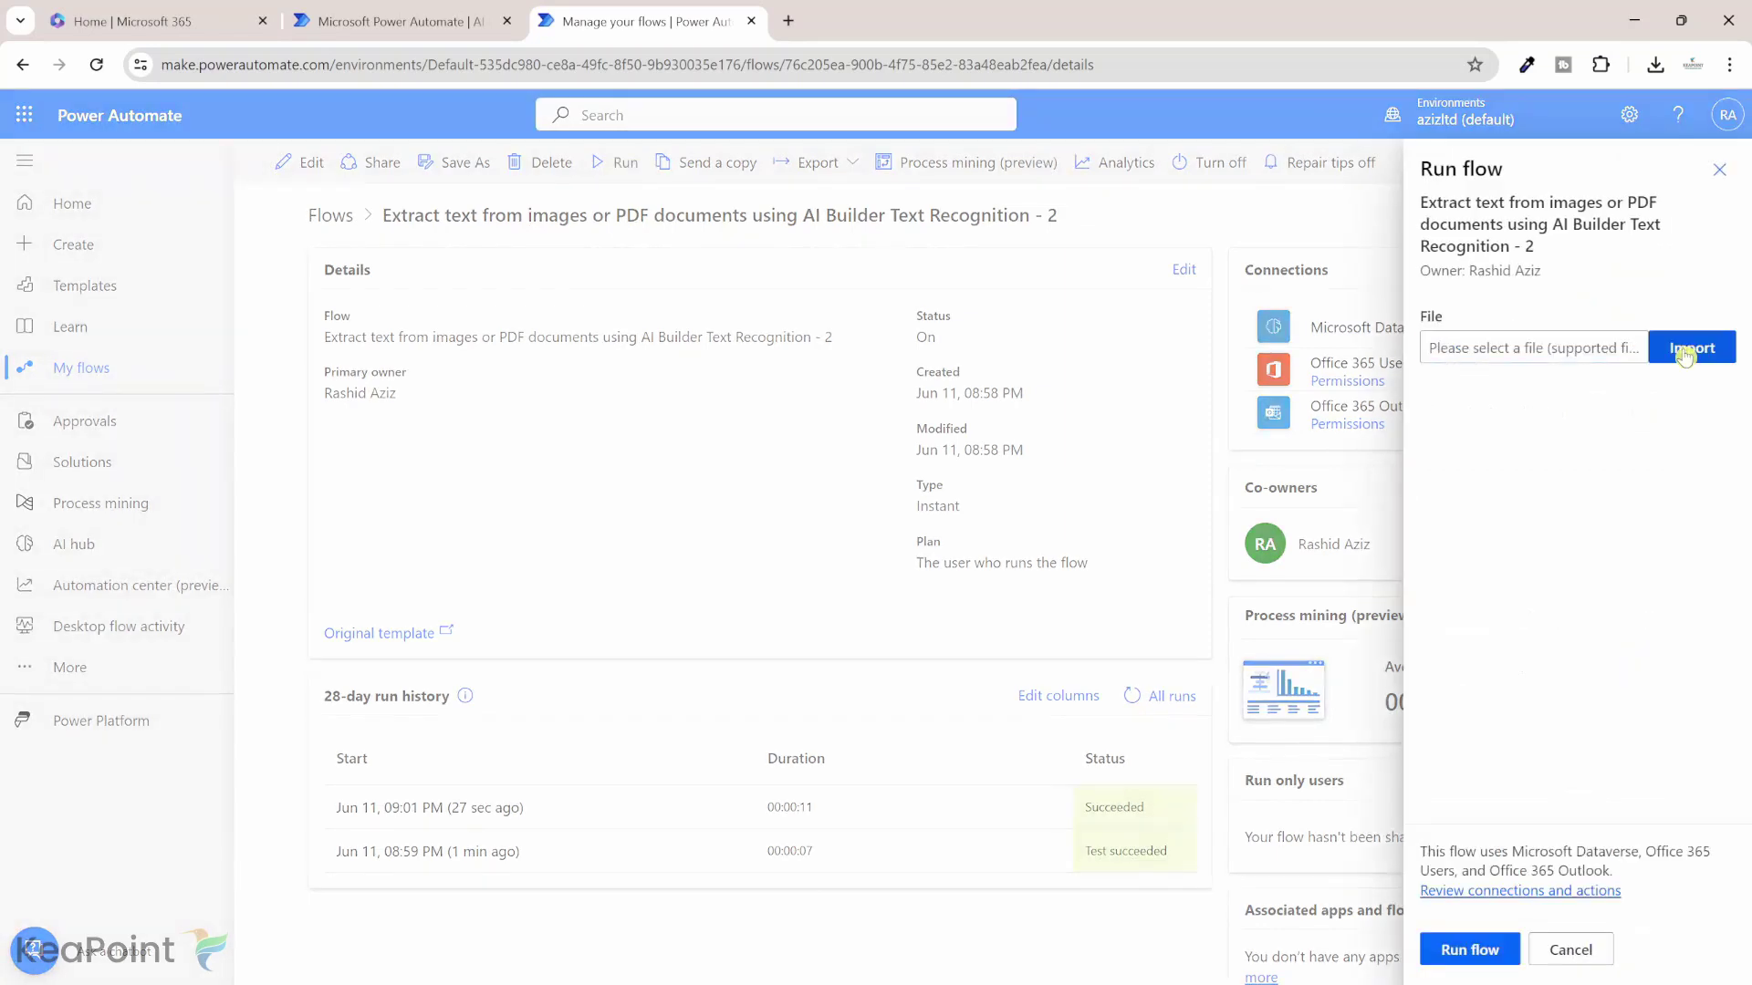
left_click(1686, 350)
left_click(640, 199)
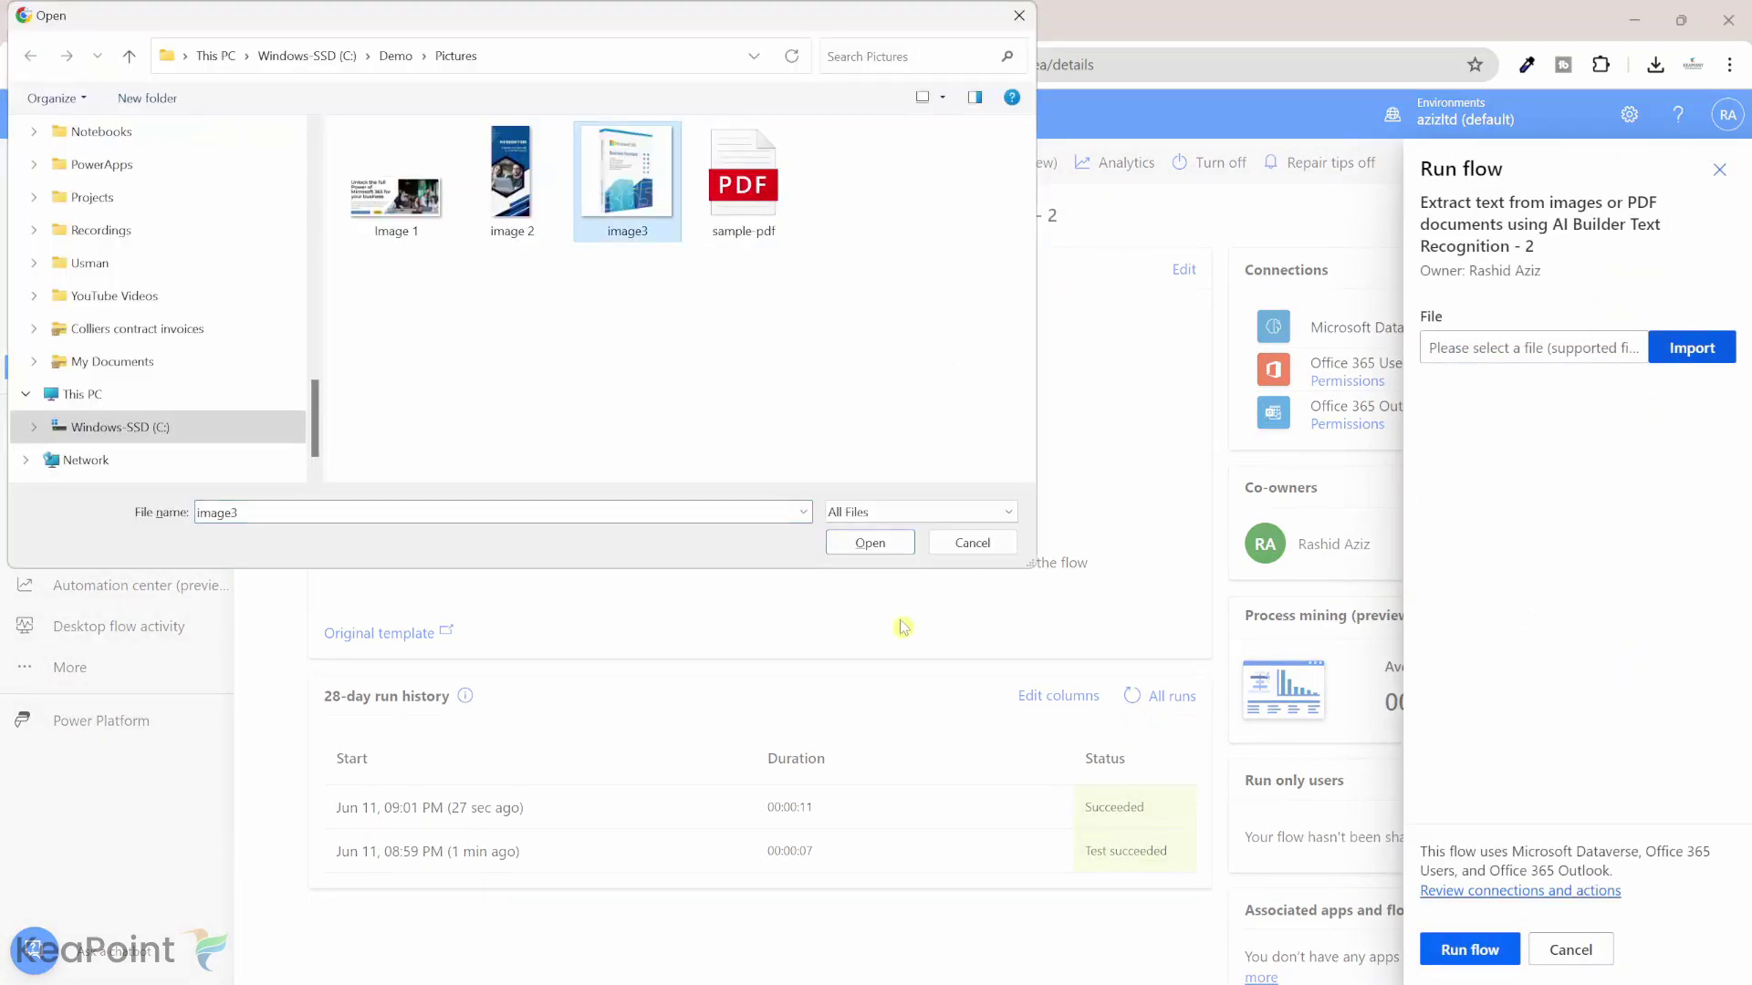
left_click(870, 544)
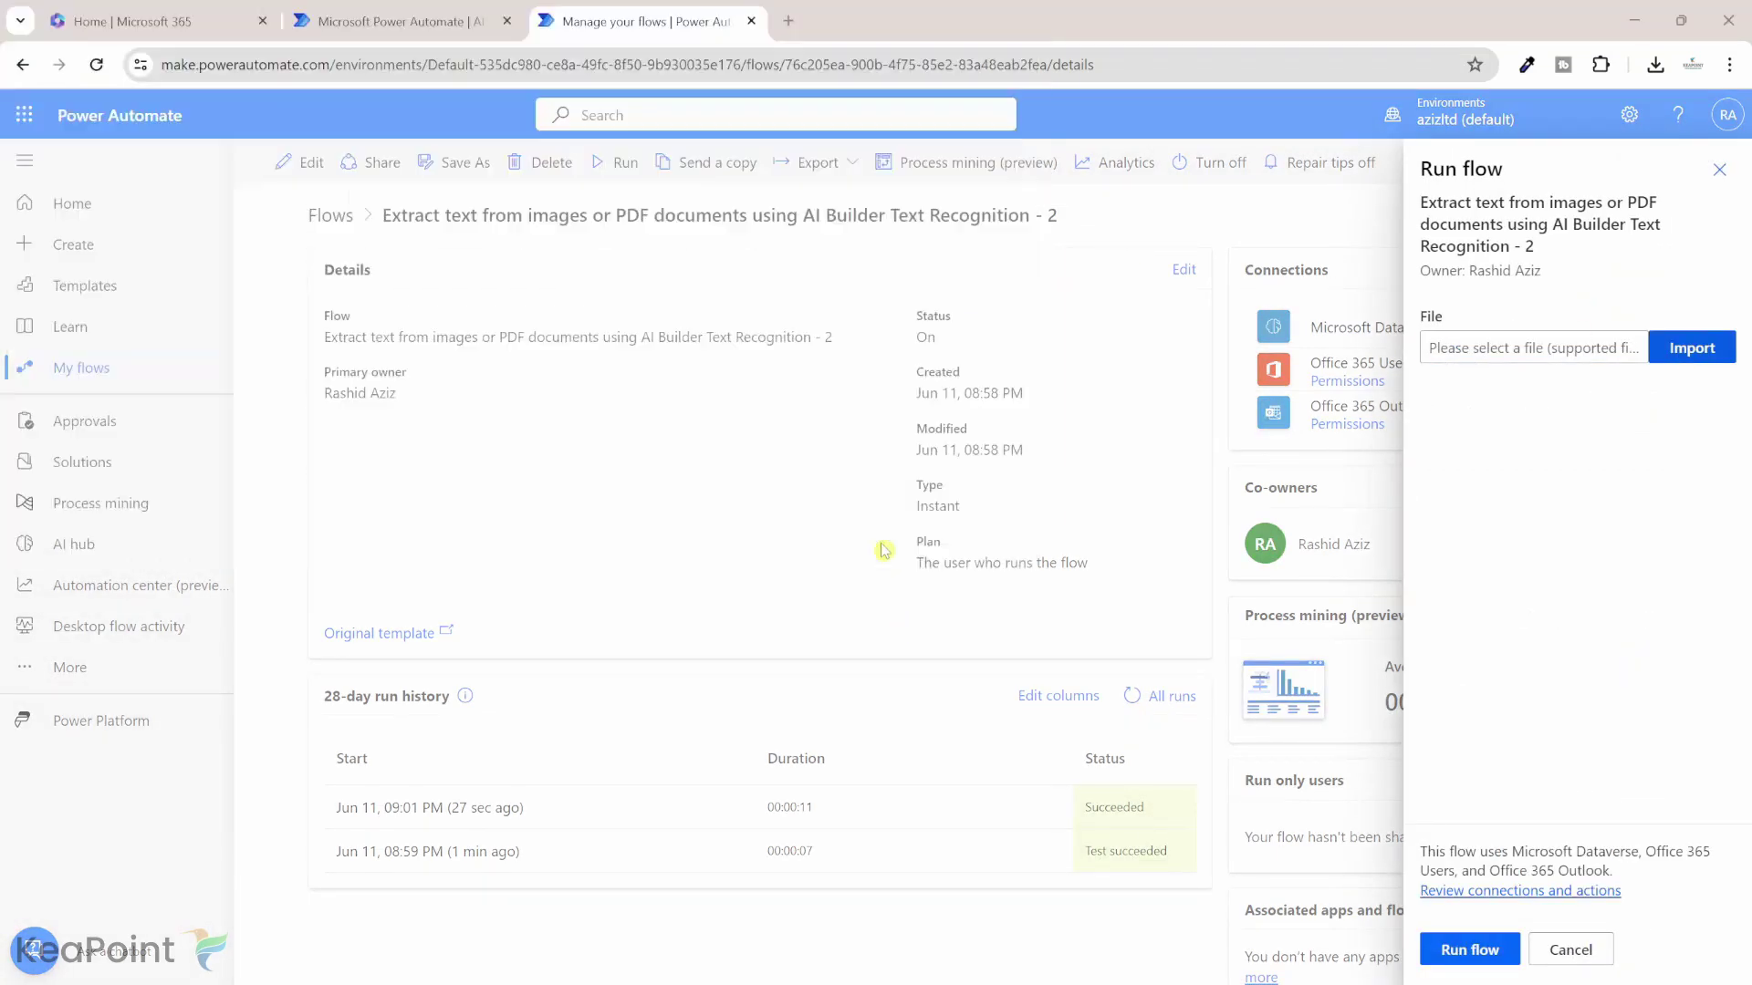
left_click(1459, 951)
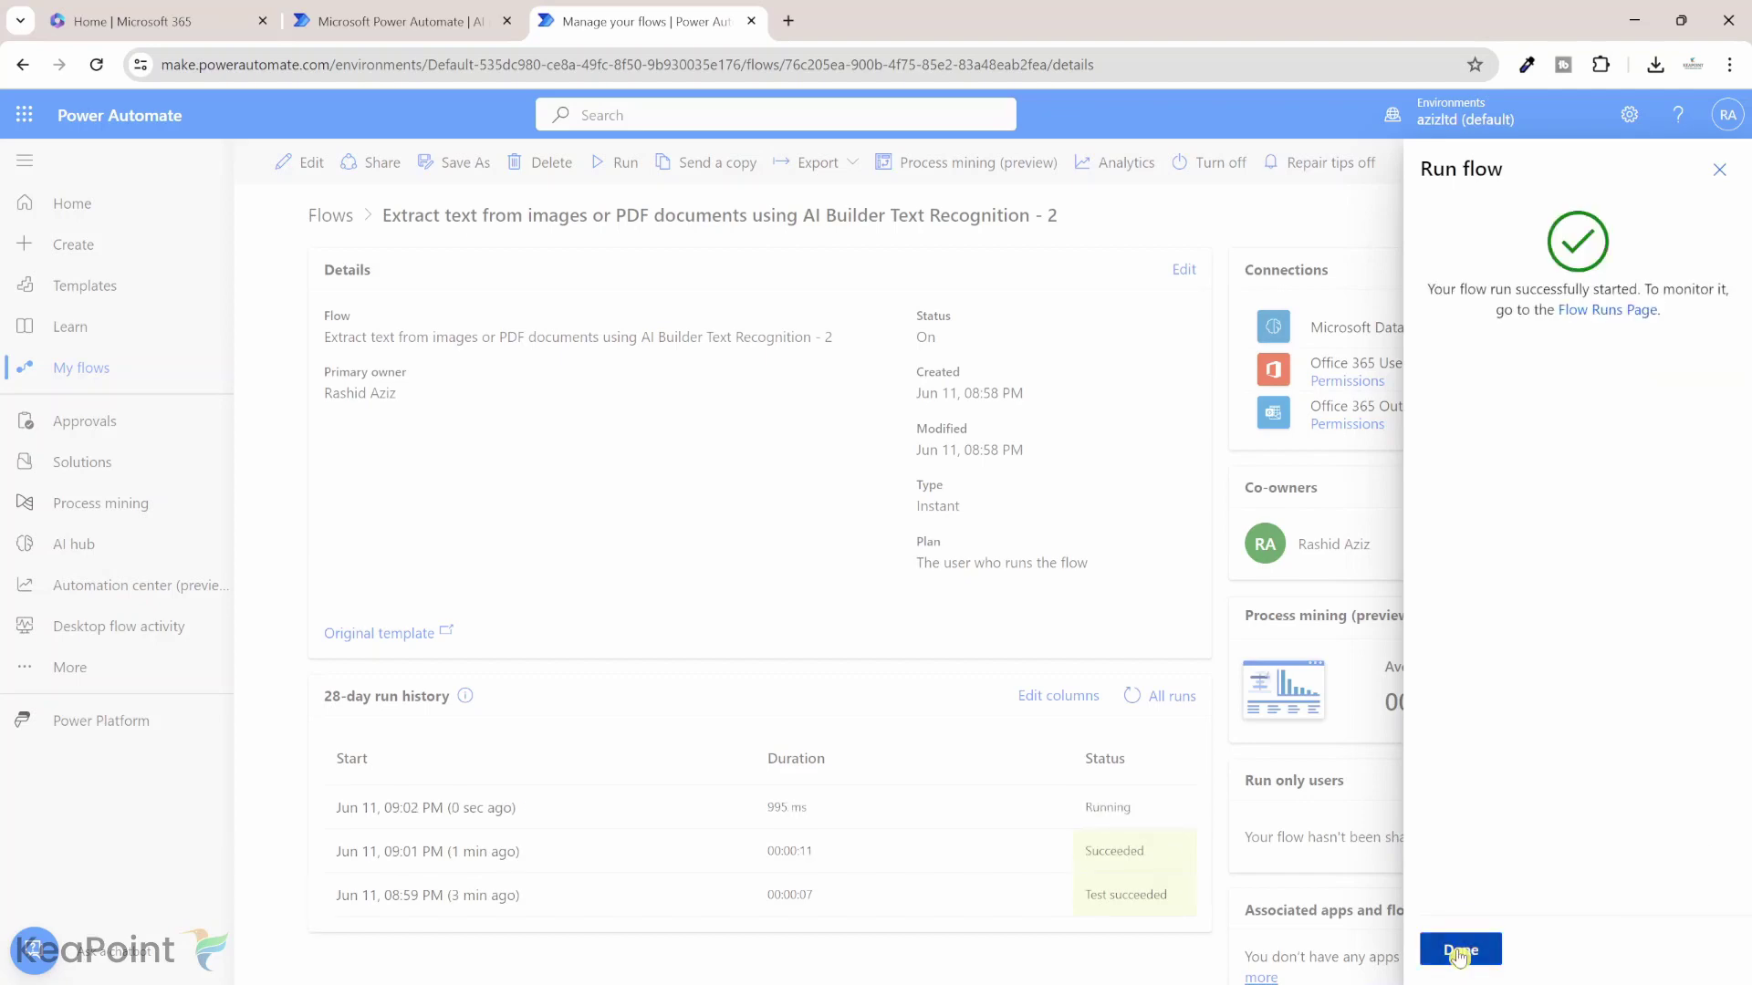
left_click(1459, 950)
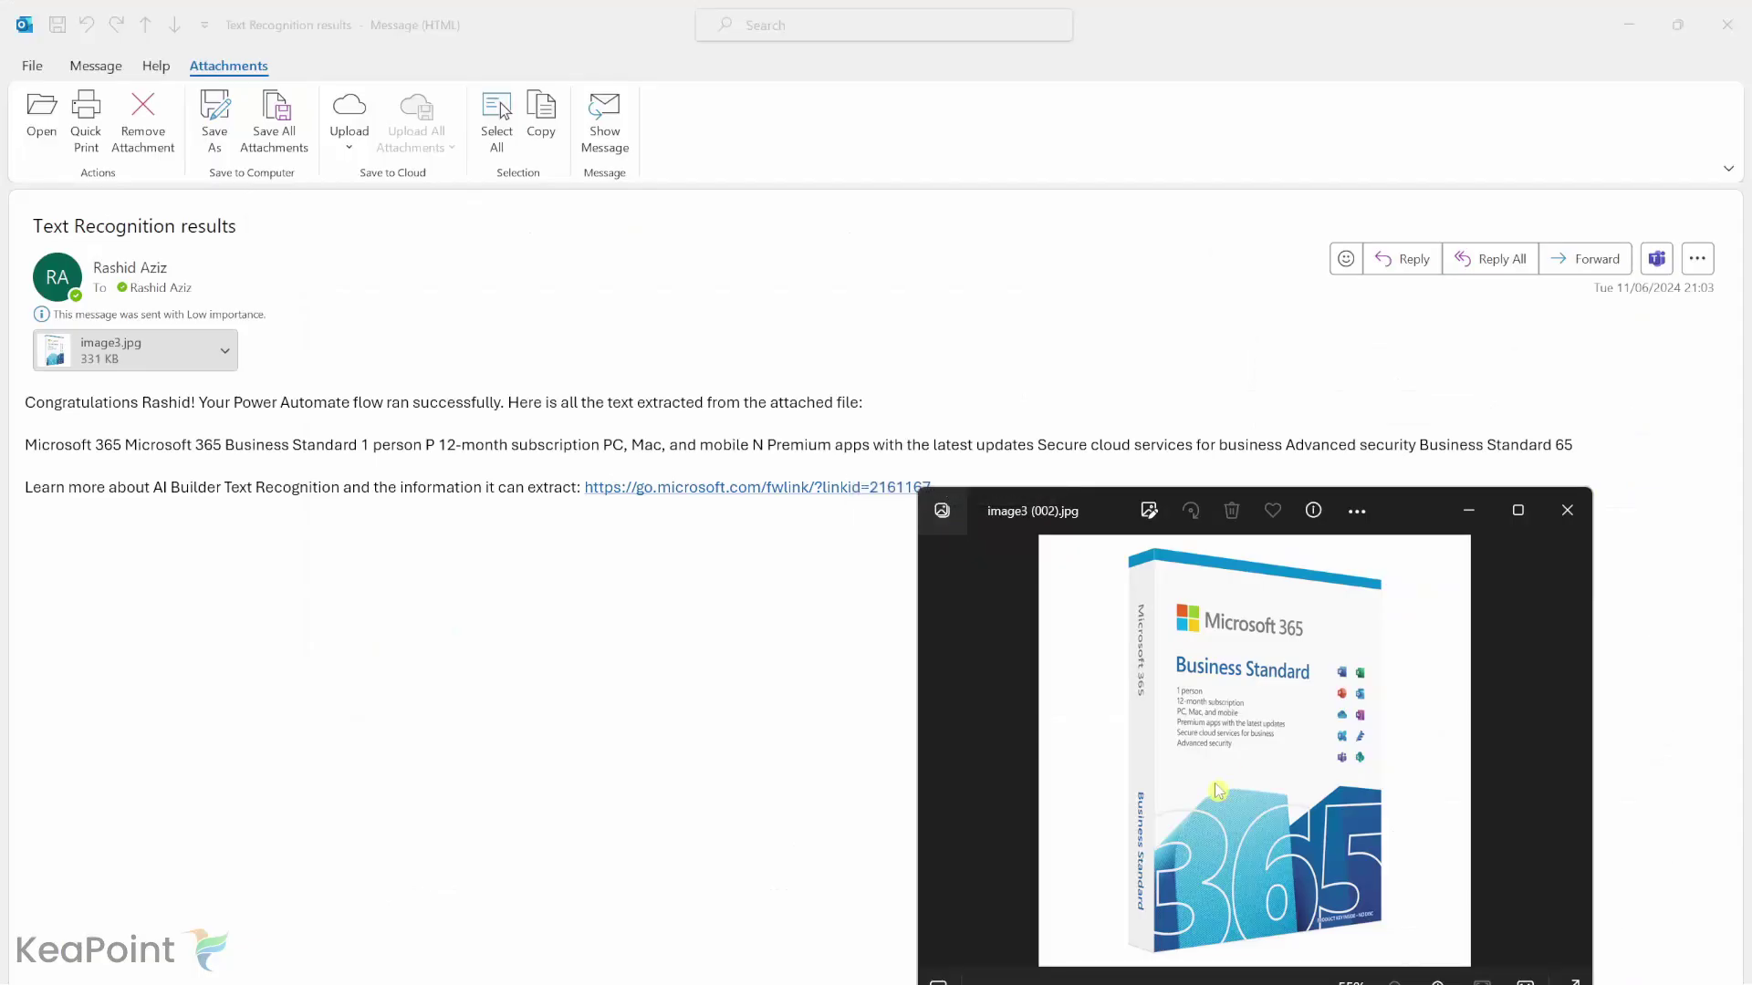
scroll(1383, 940, "up", 2)
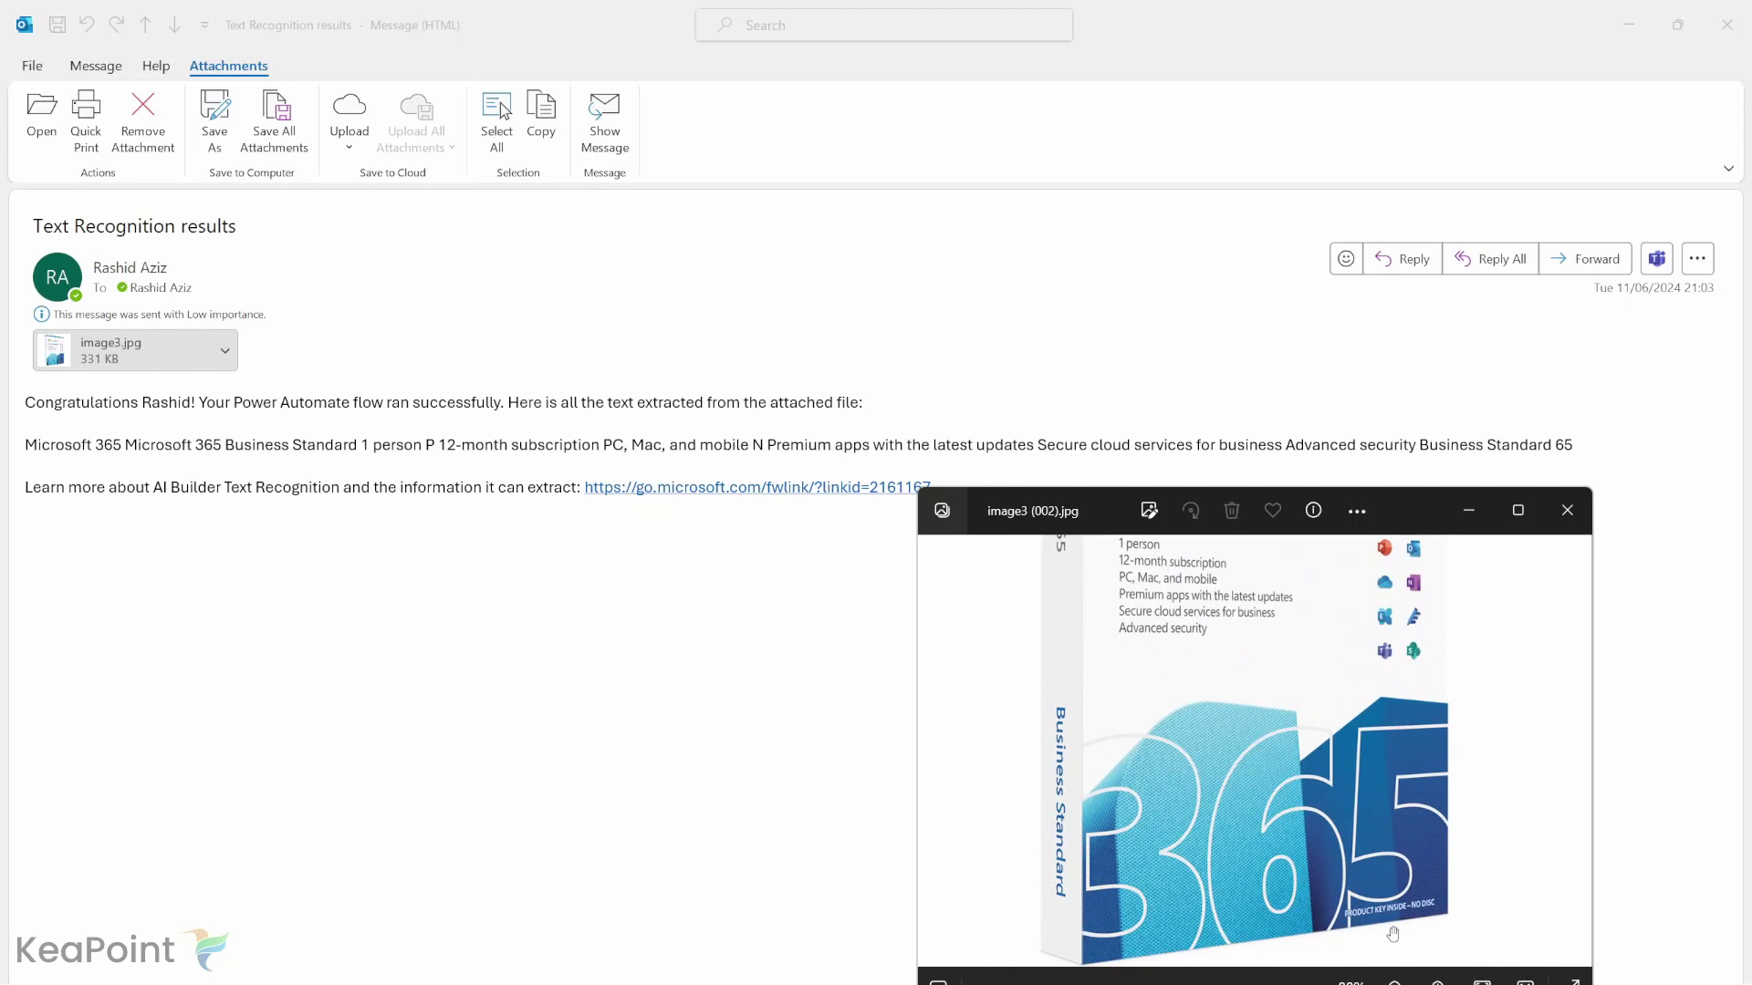
scroll(1396, 917, "up", 1)
scroll(1396, 918, "up", 1)
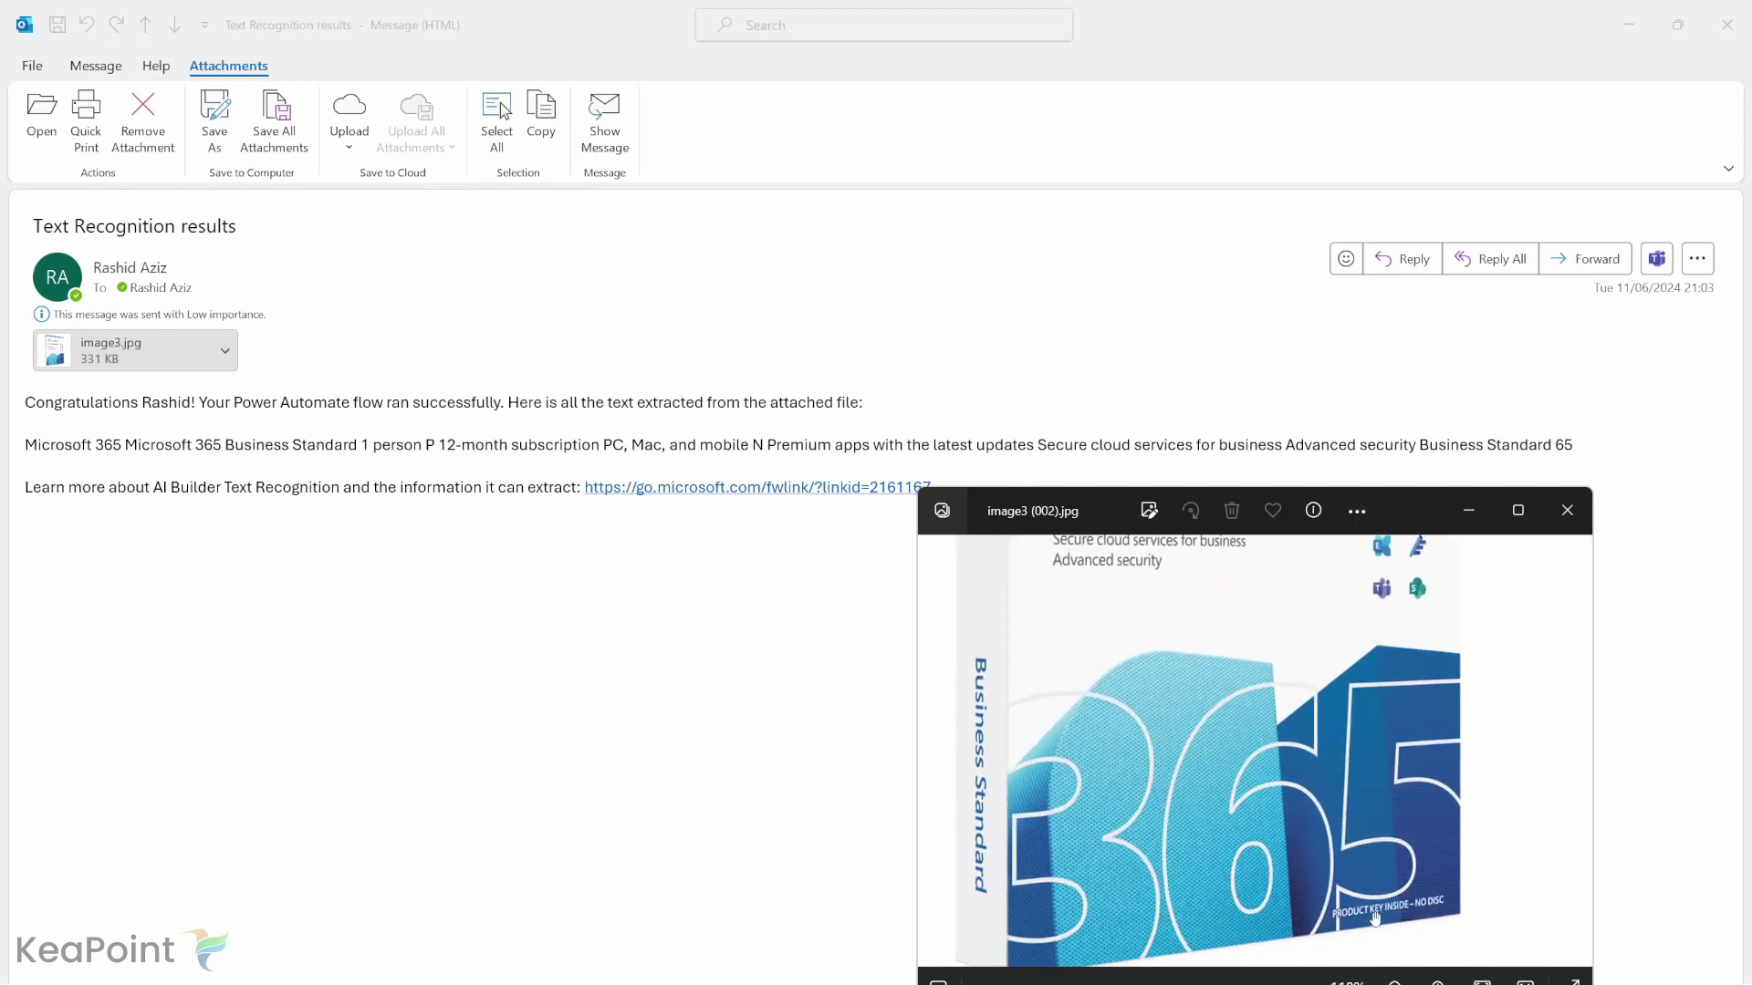